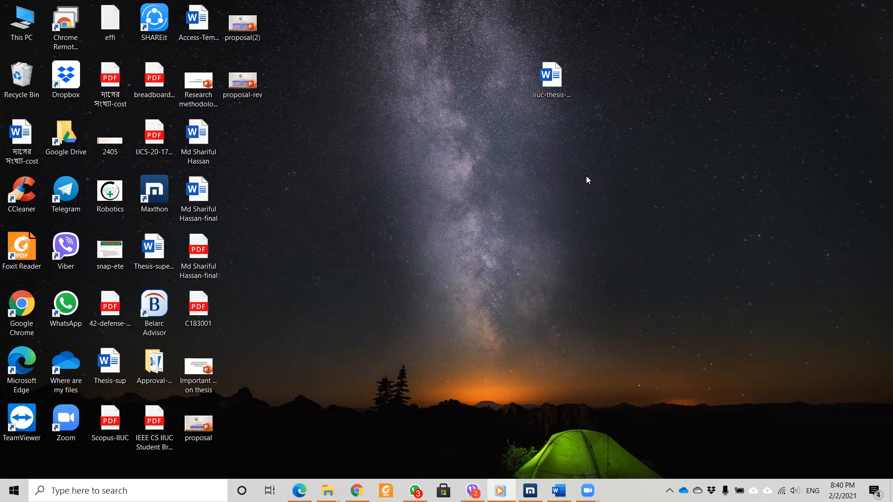
# Open the iiuc-thesis-template Word document from the desktop.
pyautogui.doubleClick(550, 79)
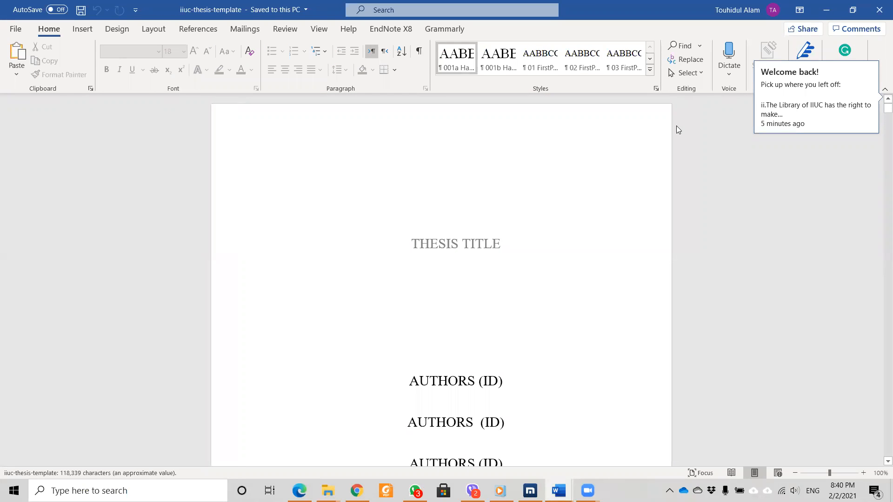
# Dismiss the Welcome back notice and turn on Show/Hide ¶ formatting marks.
pyautogui.click(468, 247)
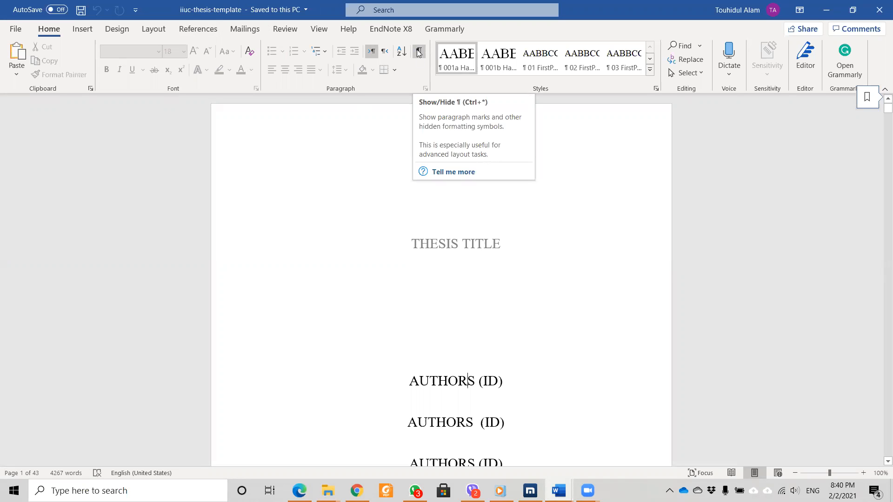
pyautogui.click(421, 51)
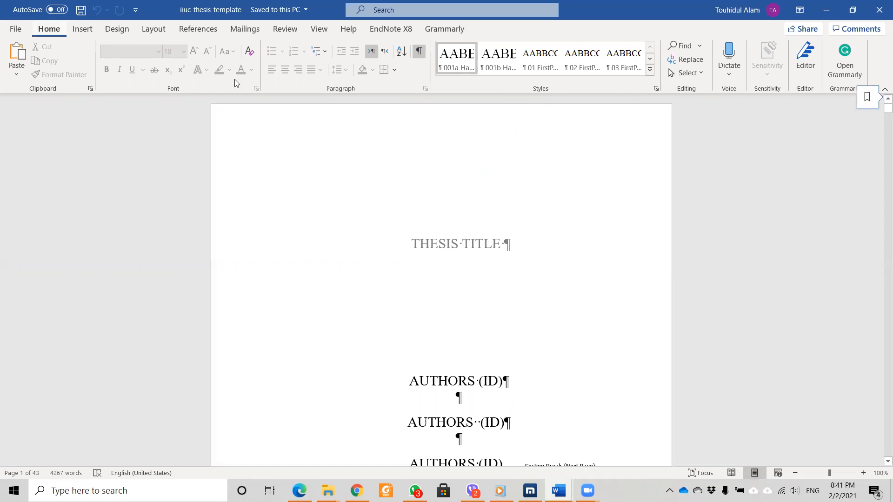
# Open the Styles pane, dock it right of the page and enlarge it to list more styles.
pyautogui.click(656, 90)
pyautogui.moveTo(391, 241); pyautogui.dragTo(720, 120)
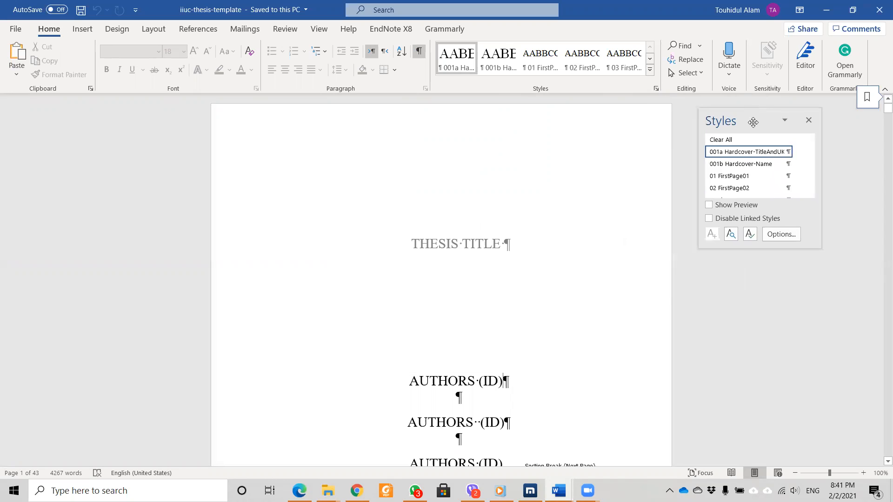
pyautogui.moveTo(817, 248); pyautogui.dragTo(879, 455)
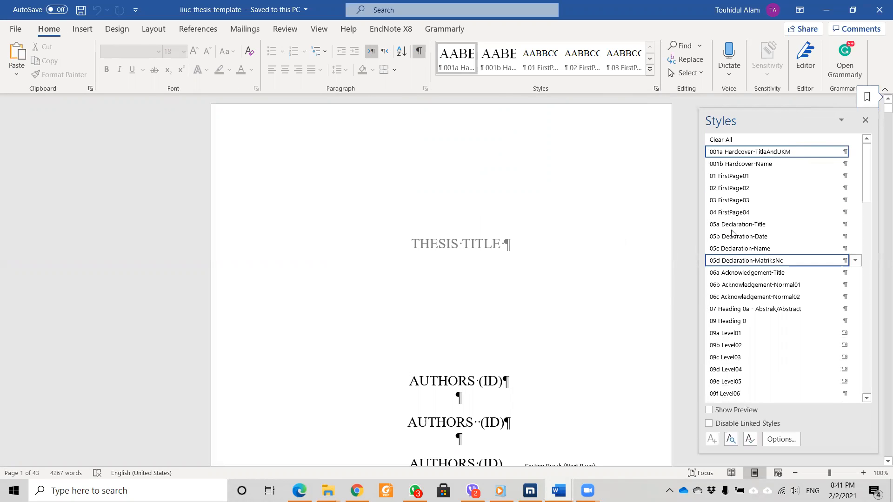
pyautogui.scroll(-10, 445, 220)
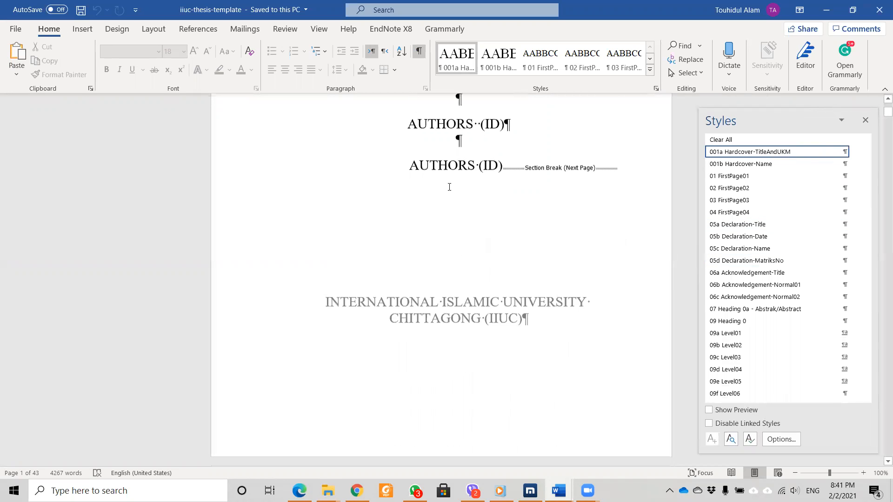
pyautogui.scroll(3, 464, 243)
pyautogui.scroll(7, 466, 241)
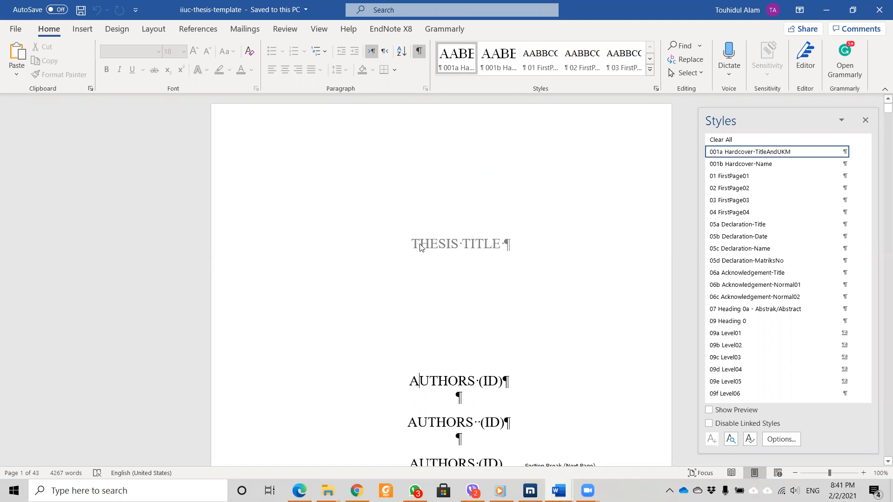
# Open the Section 1 header for editing at the THESIS TITLE placeholder.
pyautogui.doubleClick(420, 246)
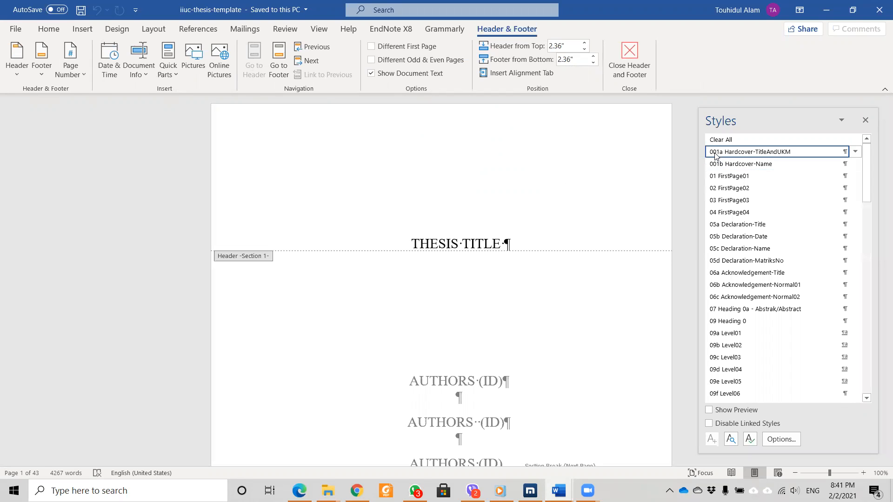
pyautogui.moveTo(723, 156)
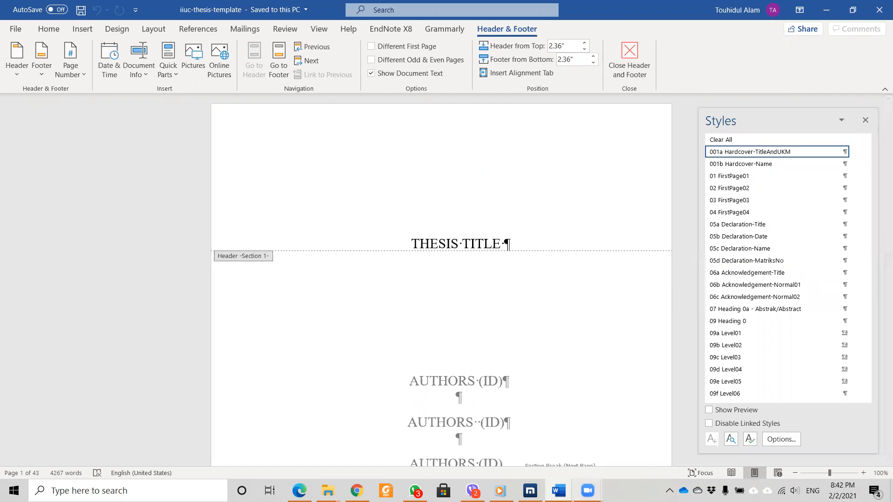
# Copy the research title, 'Development … encoding', from RESEARCH PROPOSAL and return to the template.
pyautogui.moveTo(558, 490)
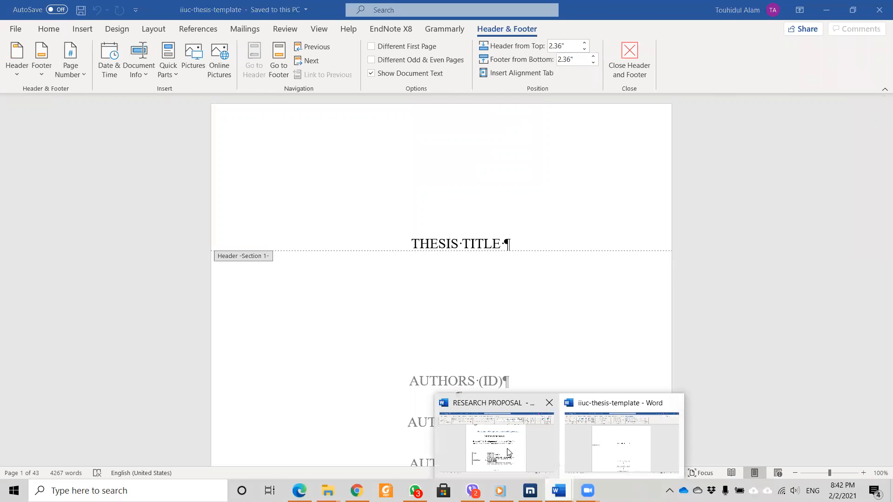
pyautogui.click(509, 451)
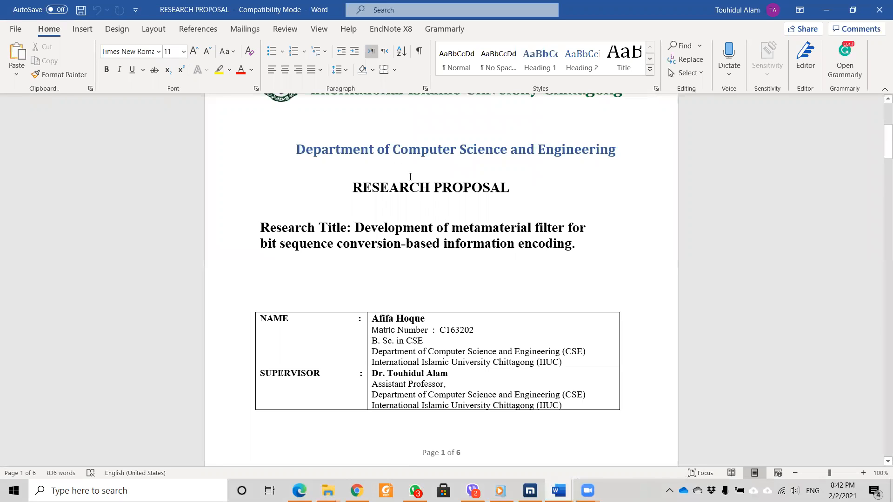
pyautogui.moveTo(357, 227); pyautogui.dragTo(546, 245)
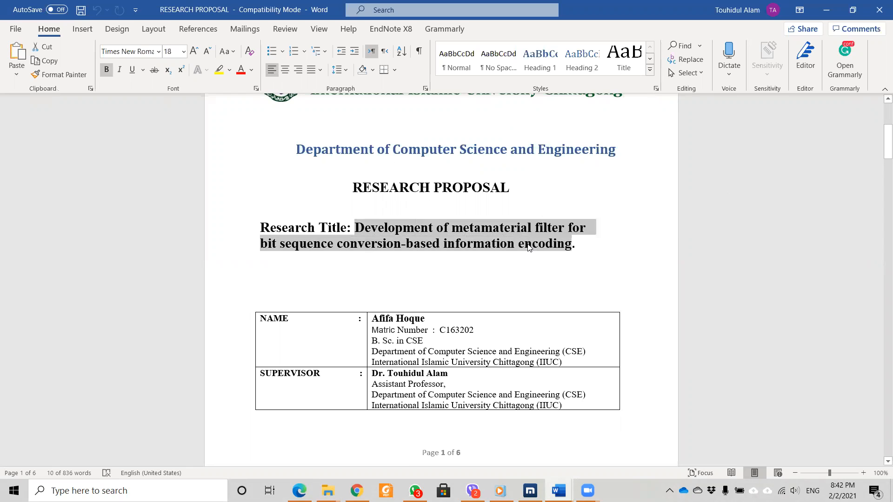
pyautogui.moveTo(558, 490)
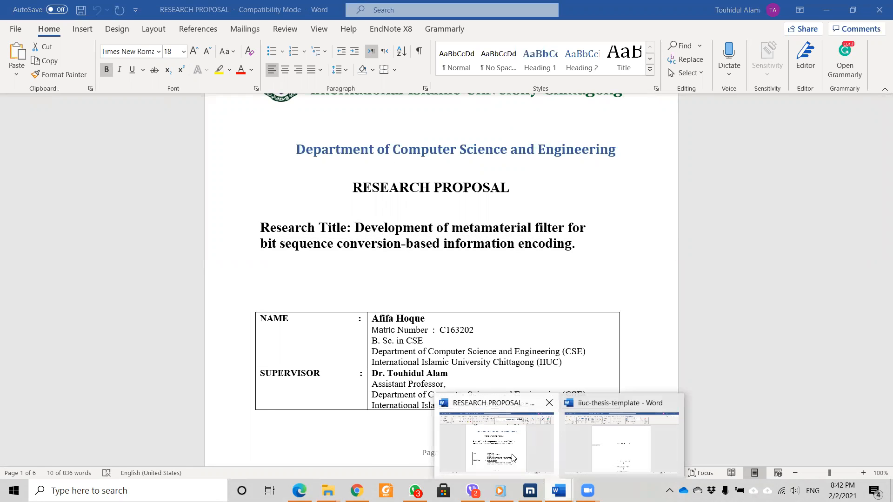
pyautogui.click(604, 452)
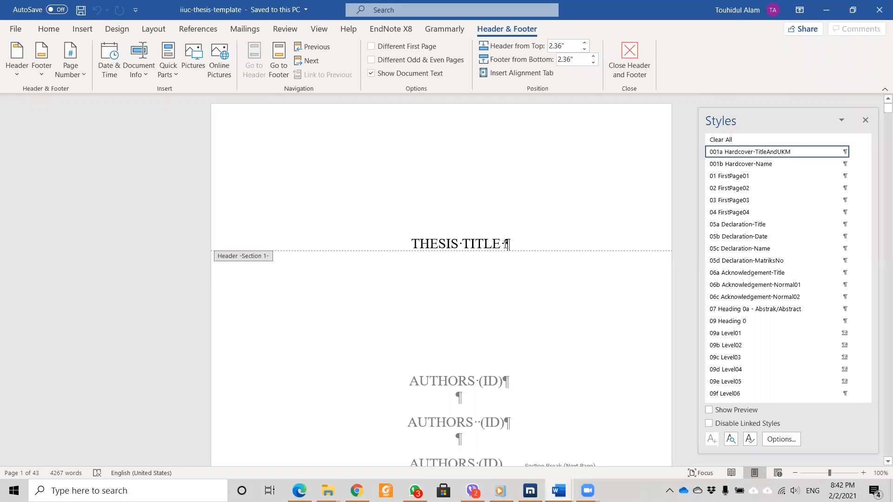
# Paste the metamaterial filter title as plain text and delete the THESIS TITLE placeholder words.
pyautogui.rightClick(410, 241)
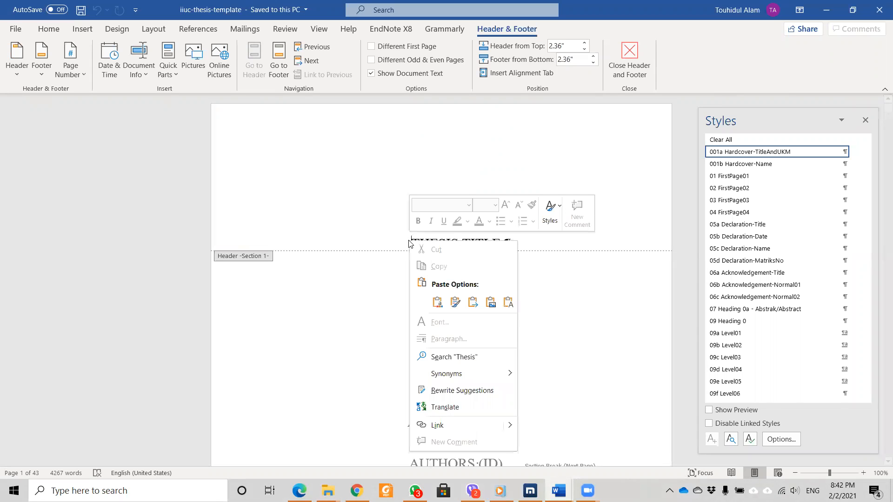
pyautogui.click(366, 216)
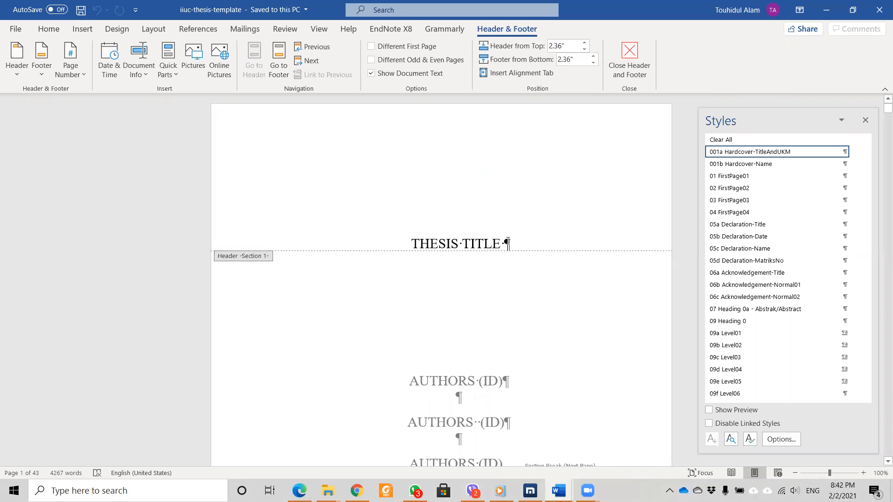
pyautogui.write('Development of metamaterial filter for  BIT SEQUENCE CONVERSION-BASED INFORMATION ENCODING')
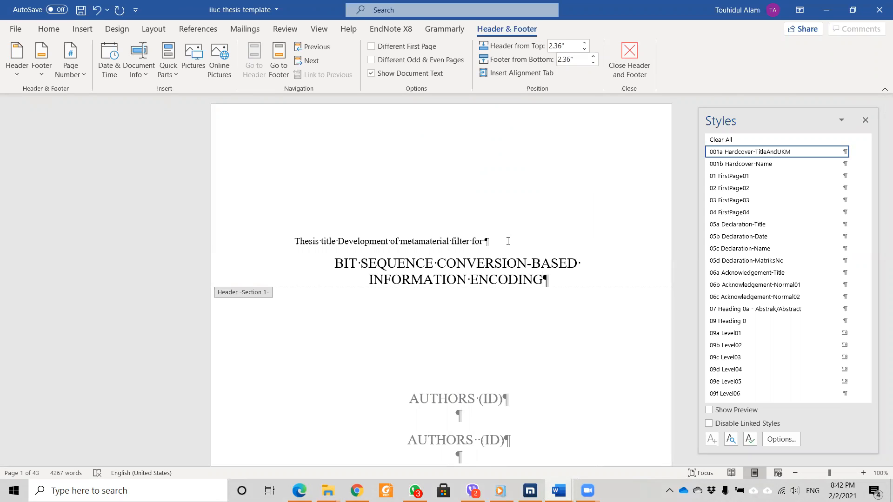
pyautogui.hotkey('ctrl', 'z')
pyautogui.rightClick(509, 241)
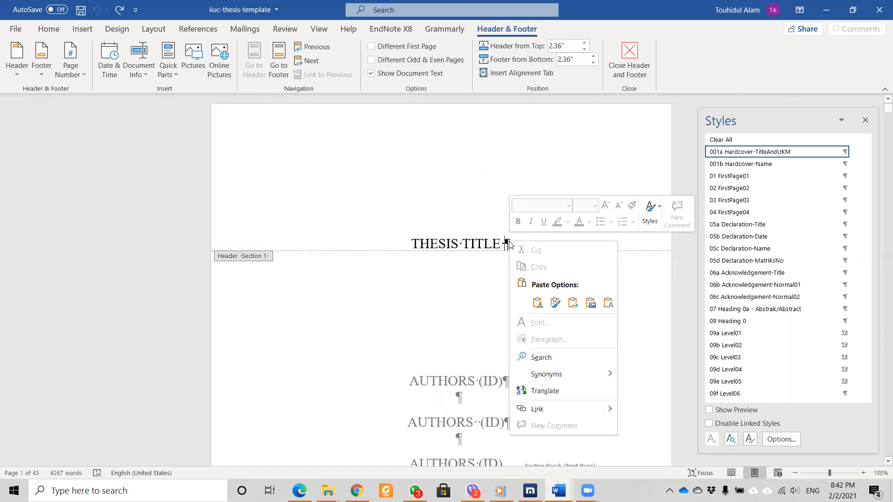
pyautogui.click(611, 307)
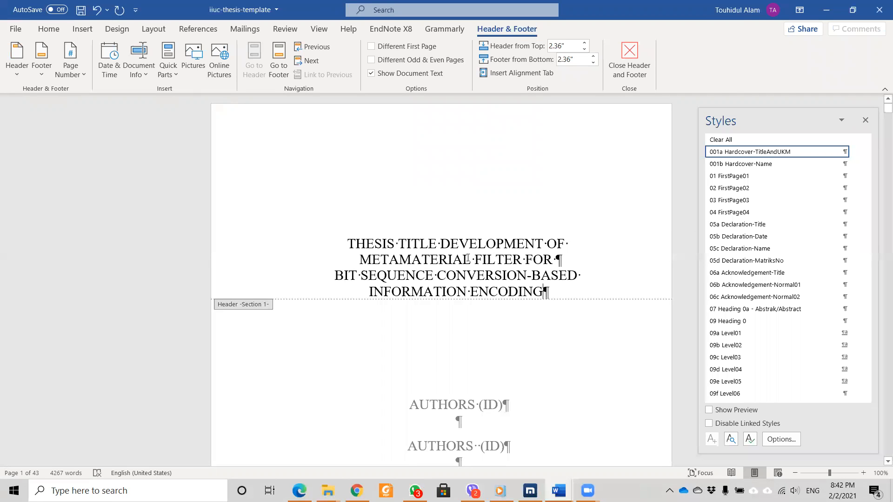
pyautogui.moveTo(439, 242); pyautogui.dragTo(371, 238)
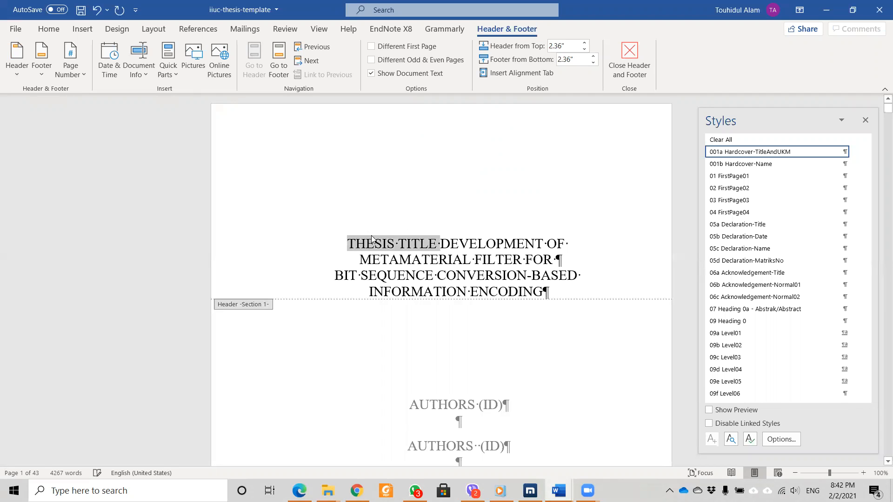
pyautogui.press('Delete')
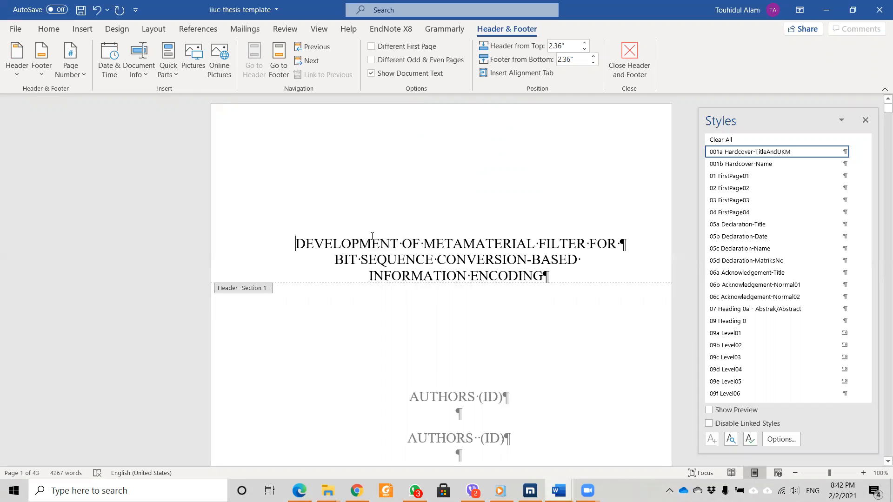
# Replace the header title with a fresh paste and join its lines into one paragraph.
pyautogui.tripleClick(304, 241)
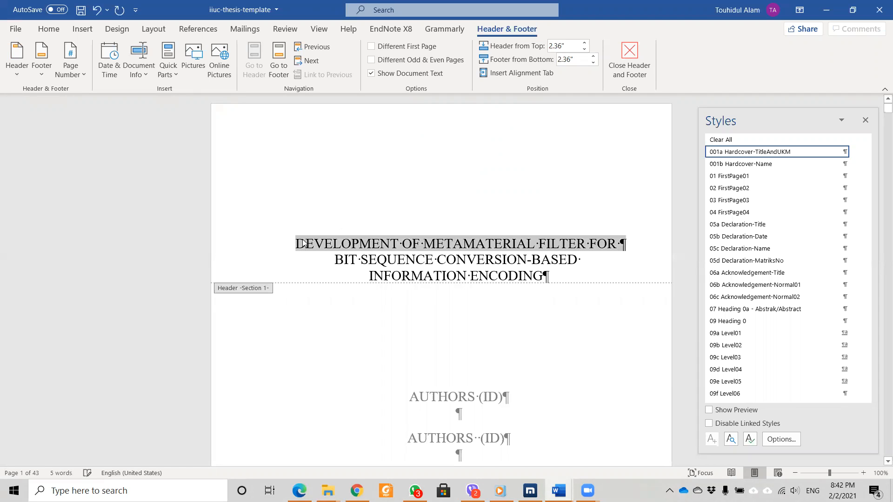
pyautogui.click(377, 260)
pyautogui.moveTo(562, 270); pyautogui.dragTo(296, 232)
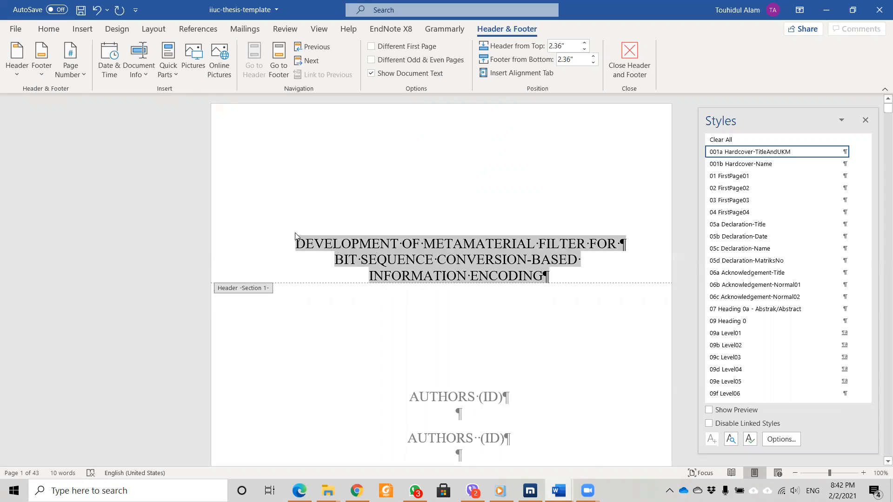
pyautogui.press('Delete')
pyautogui.write('Development of metamaterial filter for  bit sequence conversion-based information encoding')
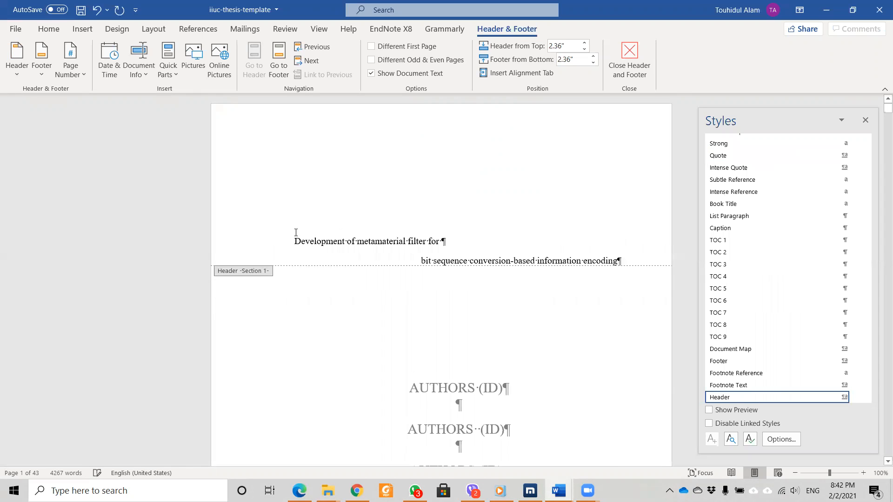
pyautogui.click(447, 238)
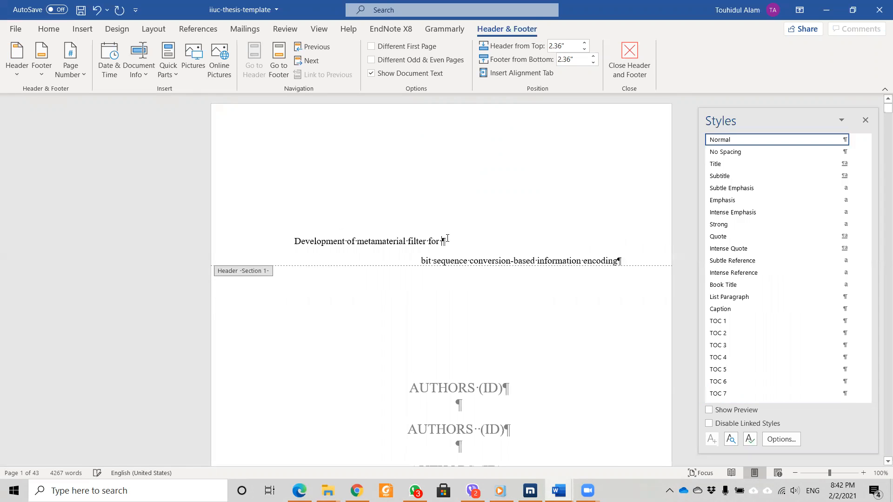
pyautogui.press('Delete')
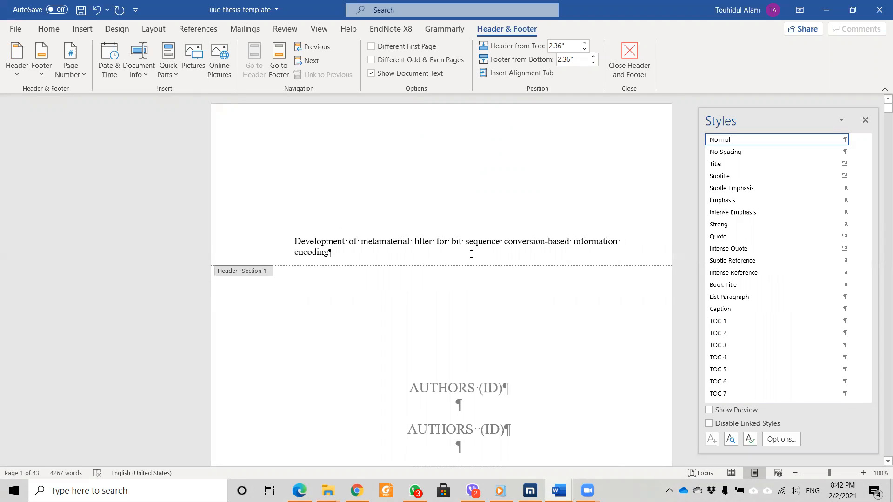
# Apply the 001a Hardcover-TitleAndUKM style to the header title.
pyautogui.click(296, 240)
pyautogui.scroll(10, 774, 268)
pyautogui.scroll(6, 773, 268)
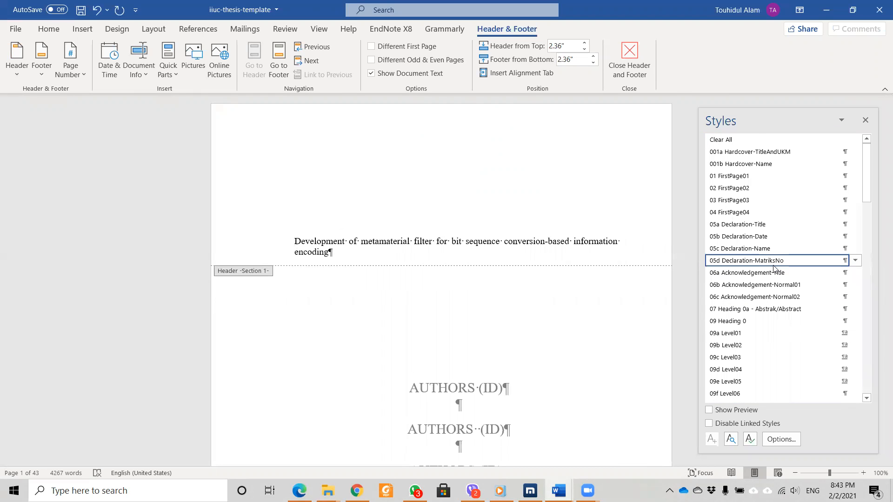
pyautogui.click(725, 153)
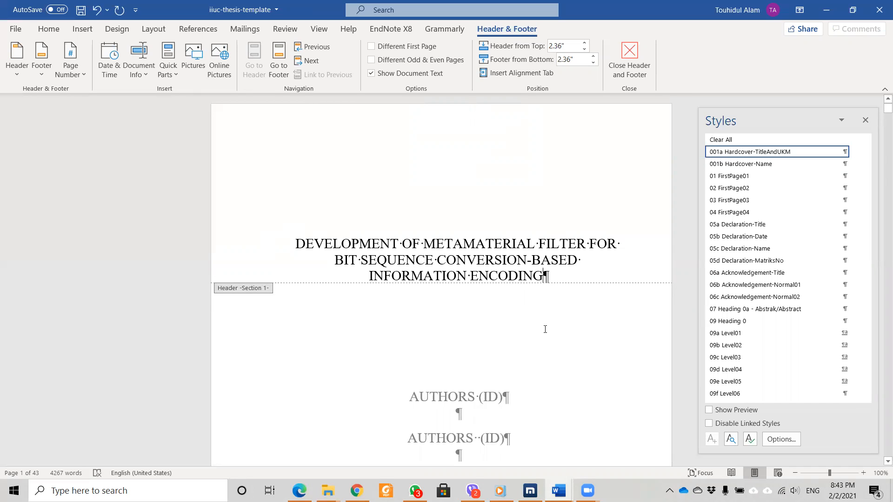
# Leave the header, select the AUTHORS placeholder, and copy the student's full name from the proposal.
pyautogui.scroll(-2, 543, 321)
pyautogui.doubleClick(506, 342)
pyautogui.scroll(-4, 485, 321)
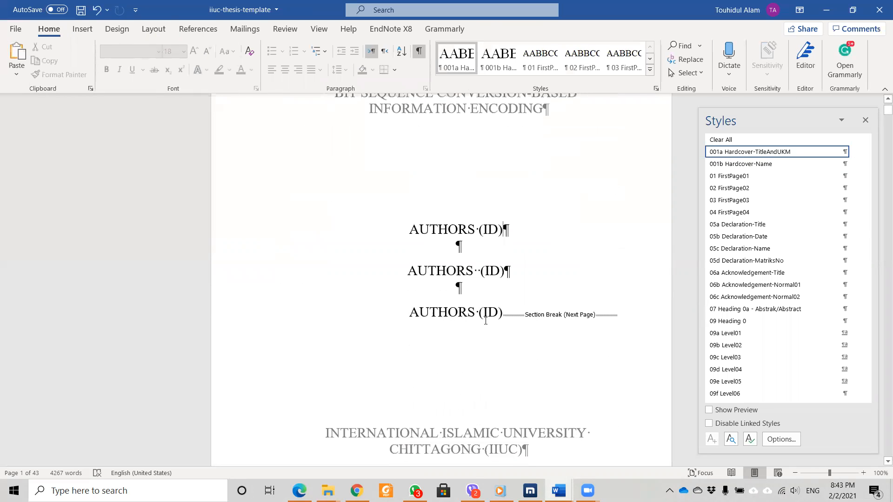
pyautogui.moveTo(425, 230); pyautogui.dragTo(475, 229)
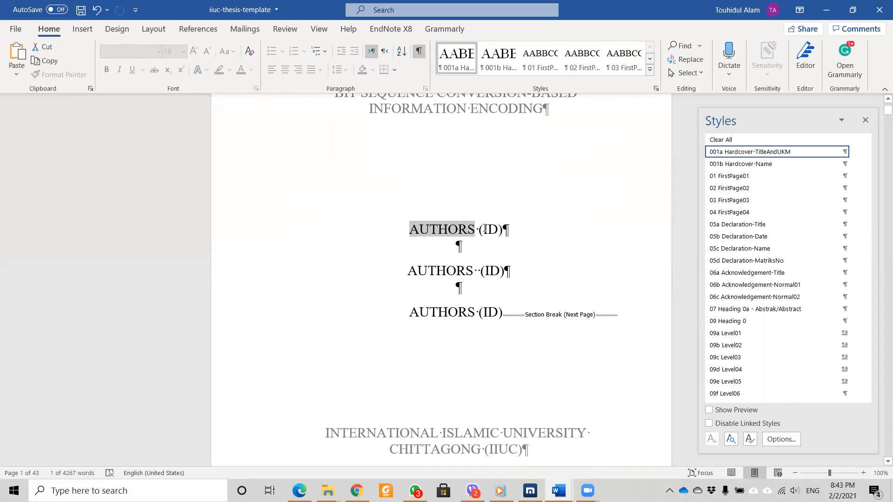
pyautogui.click(559, 491)
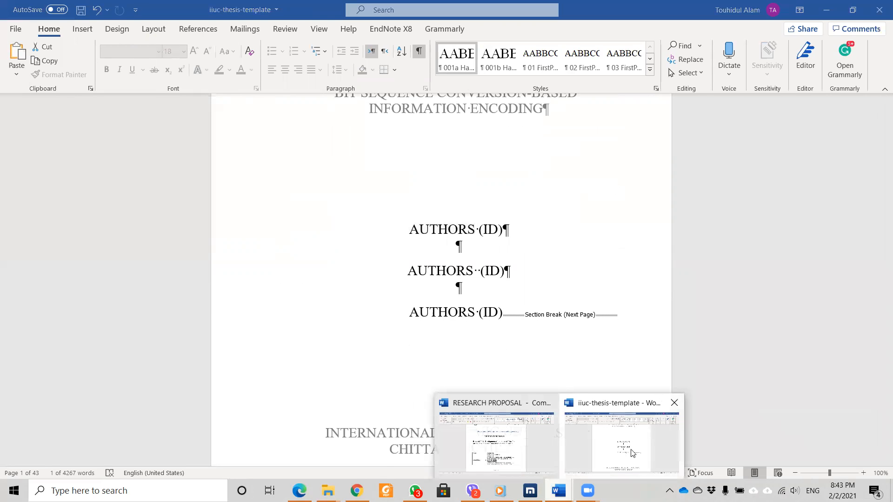
pyautogui.click(485, 453)
pyautogui.click(382, 321)
pyautogui.tripleClick(382, 321)
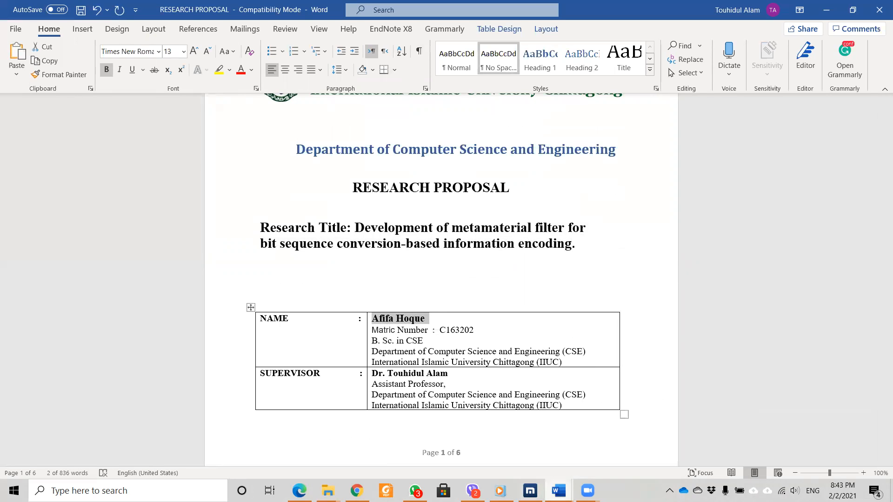
# Paste the student's name as plain text over AUTHORS on the first author line.
pyautogui.click(559, 490)
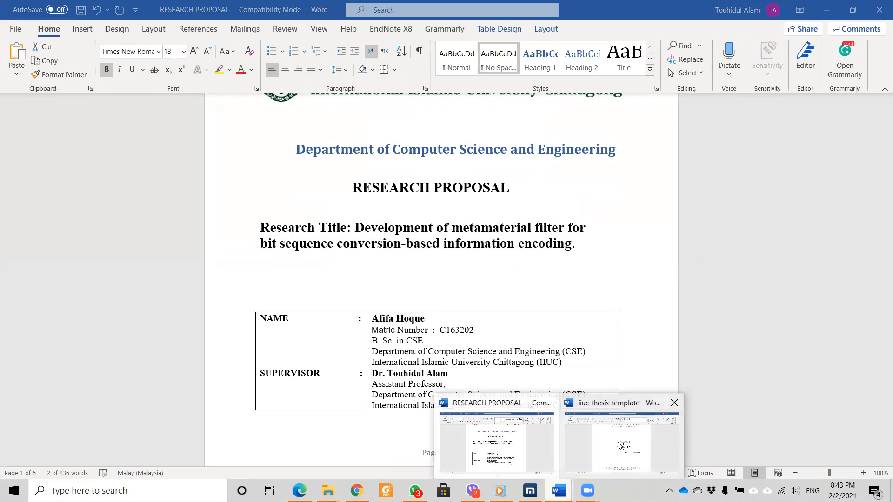
pyautogui.click(619, 446)
pyautogui.click(410, 229)
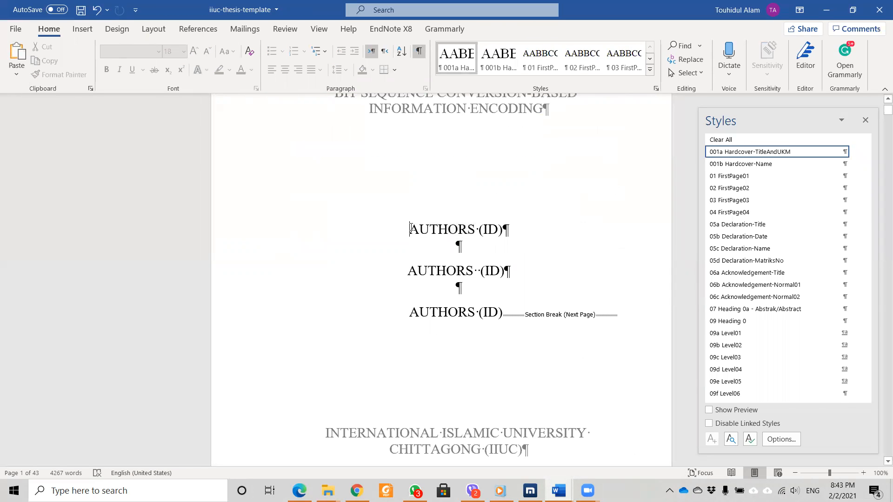
pyautogui.rightClick(411, 229)
pyautogui.click(511, 289)
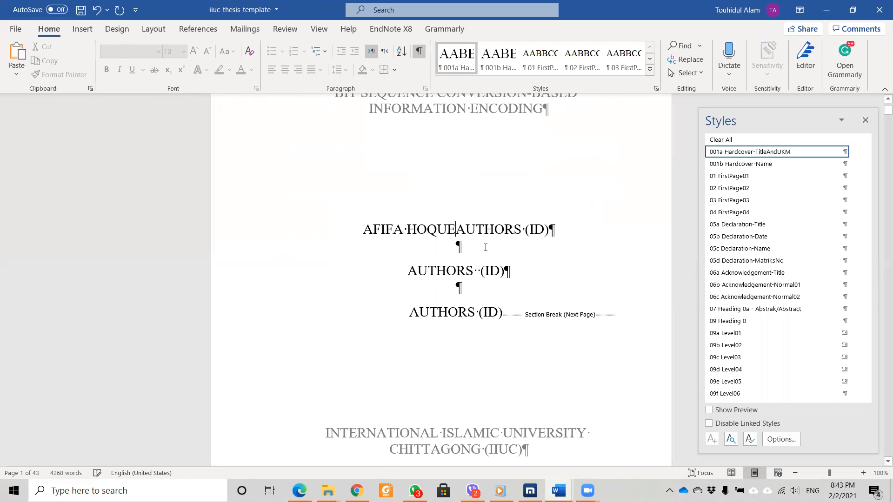
pyautogui.press('Delete')
pyautogui.press('Delete')
pyautogui.press('Delete')
pyautogui.press('Delete')
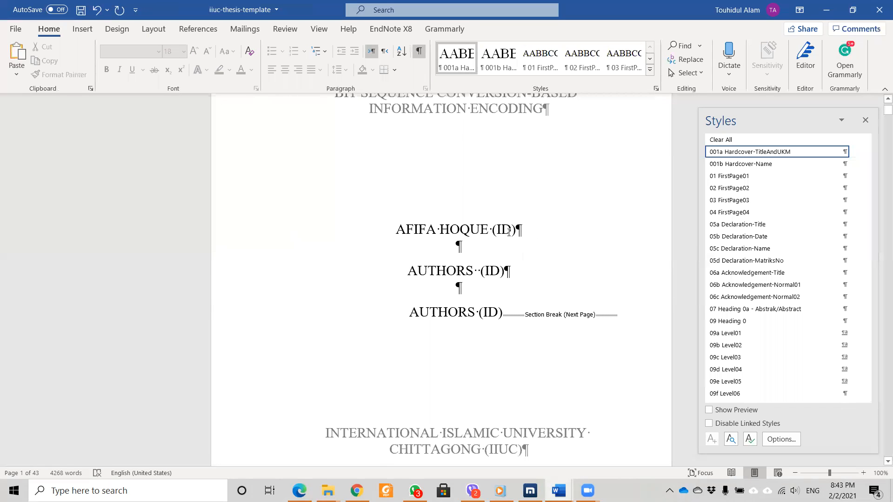
pyautogui.moveTo(511, 230); pyautogui.dragTo(497, 230)
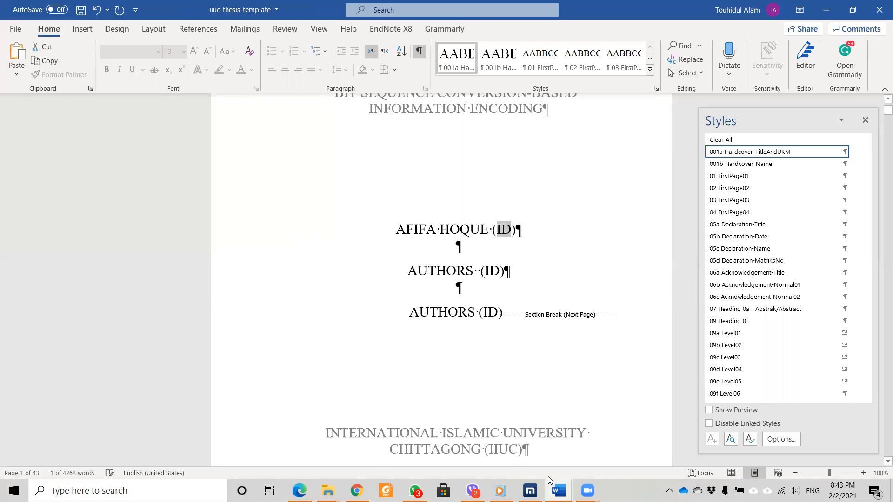
# Copy the student's matric number from the research proposal table and return to the template.
pyautogui.moveTo(558, 491)
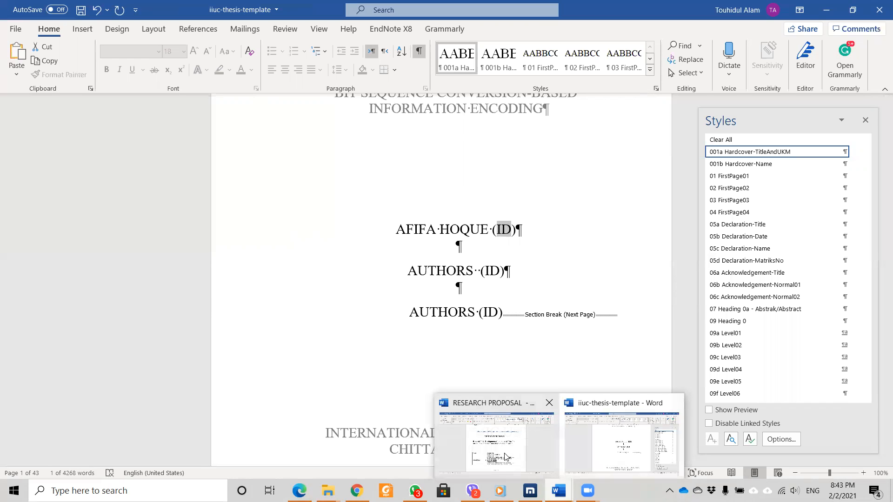
pyautogui.click(505, 454)
pyautogui.moveTo(473, 331); pyautogui.dragTo(441, 330)
pyautogui.hotkey('ctrl', 'c')
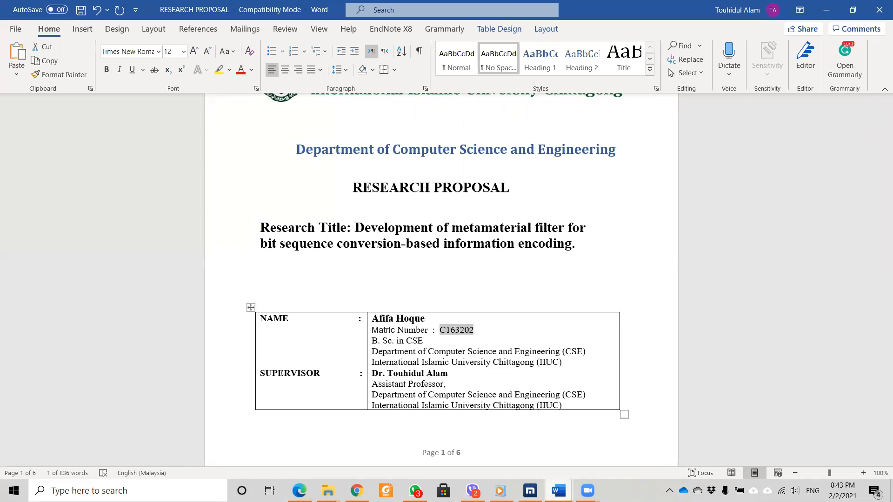
pyautogui.click(558, 491)
pyautogui.click(510, 448)
pyautogui.click(558, 491)
pyautogui.click(605, 458)
# Paste the matric number as plain text over the ID placeholder on the first author line.
pyautogui.moveTo(496, 231); pyautogui.dragTo(506, 231)
pyautogui.rightClick(504, 231)
pyautogui.click(597, 290)
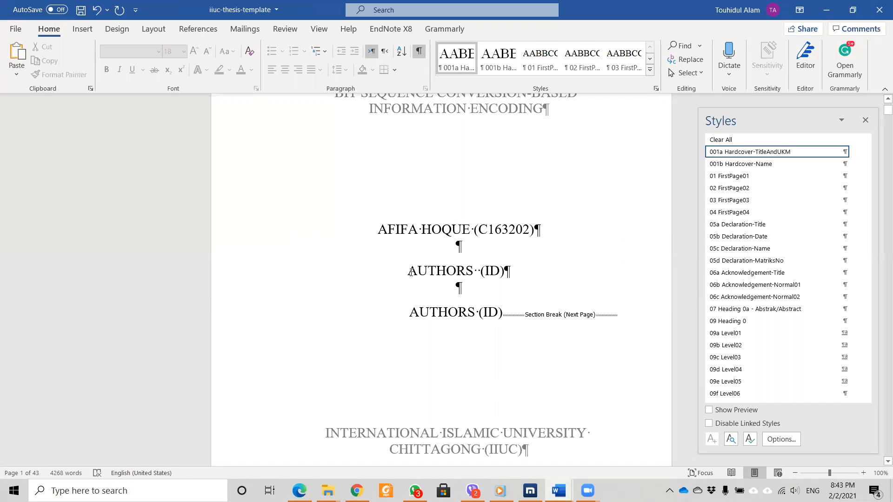
pyautogui.moveTo(411, 272); pyautogui.dragTo(496, 314)
# Delete the two unused author lines and the stray parenthesis before the section break.
pyautogui.press('Delete')
pyautogui.hotkey('ctrl', 'End')
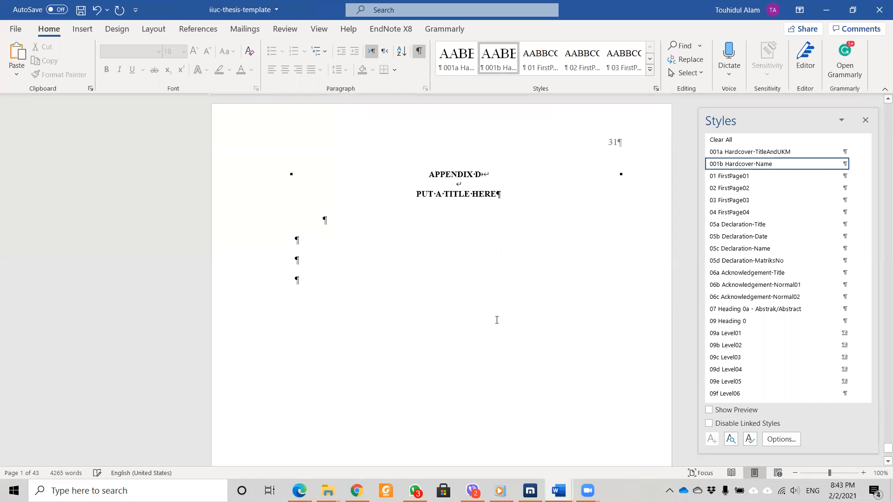
pyautogui.scroll(7, 497, 322)
pyautogui.hotkey('ctrl', 'z')
pyautogui.scroll(4, 497, 325)
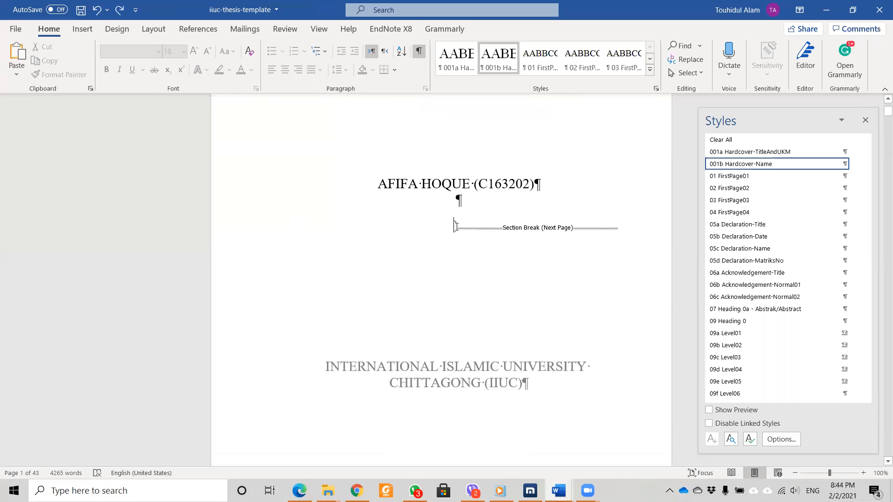
pyautogui.press('BackSpace')
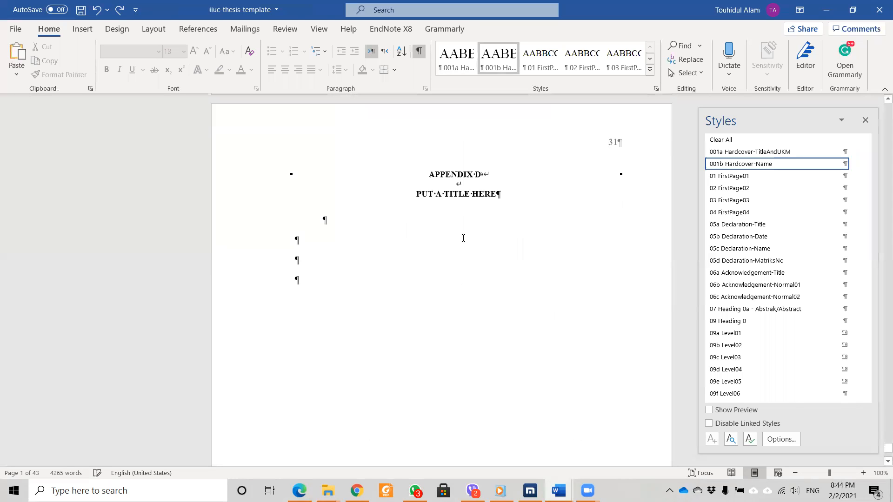
# Check the cover page, leaving the insertion point after the single filled-in author line.
pyautogui.scroll(-2, 602, 321)
pyautogui.scroll(6, 592, 320)
pyautogui.moveTo(886, 445); pyautogui.dragTo(880, 125)
pyautogui.scroll(15, 528, 282)
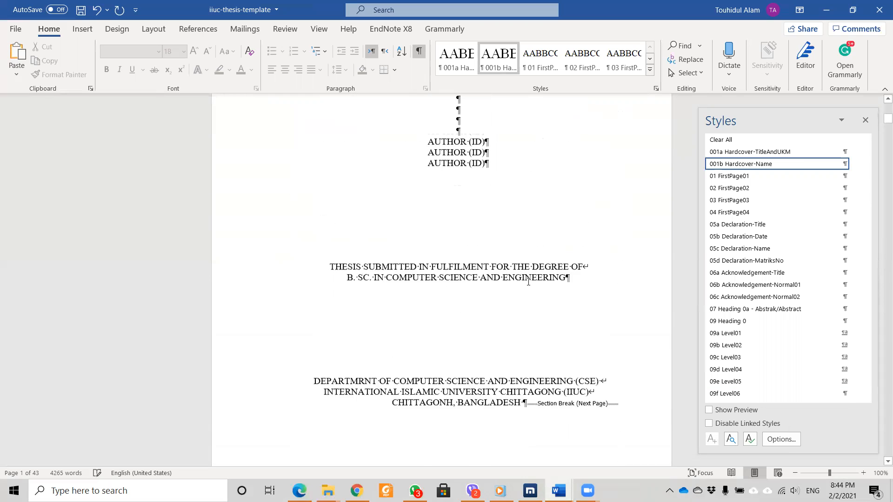
pyautogui.scroll(8, 528, 282)
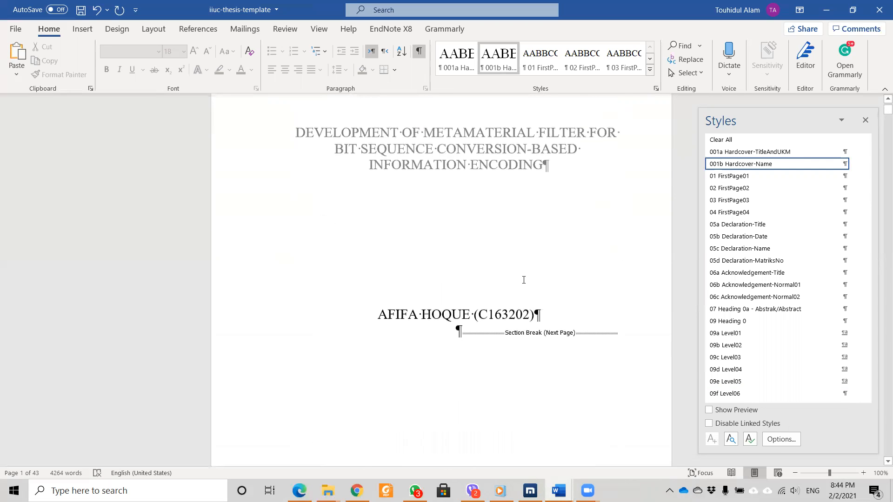
pyautogui.click(546, 295)
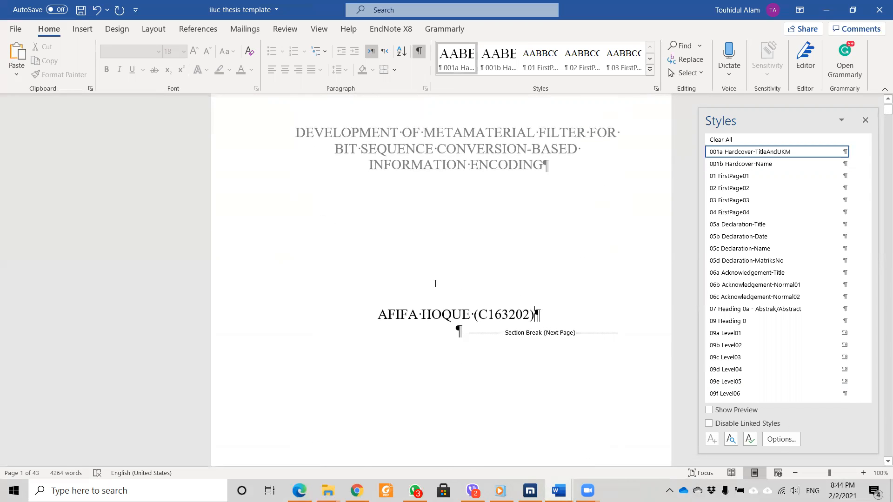
pyautogui.scroll(4, 449, 245)
pyautogui.scroll(-2, 490, 246)
pyautogui.scroll(-15, 483, 235)
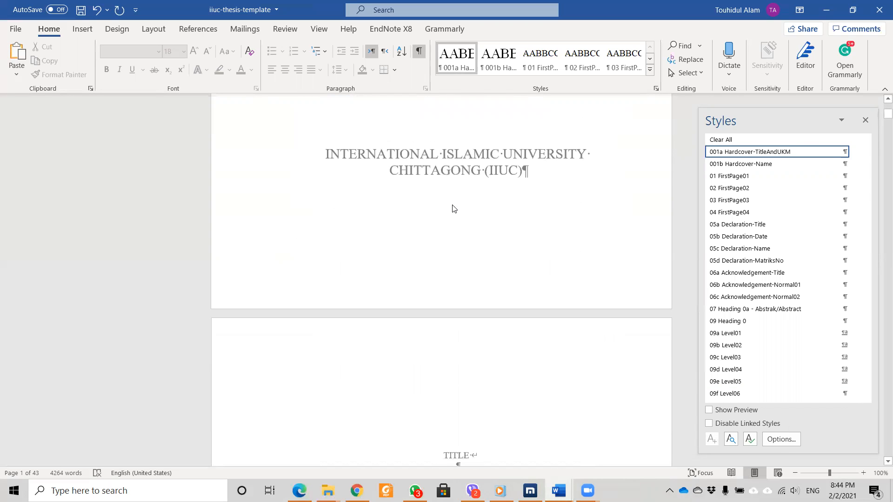
pyautogui.scroll(-4, 453, 212)
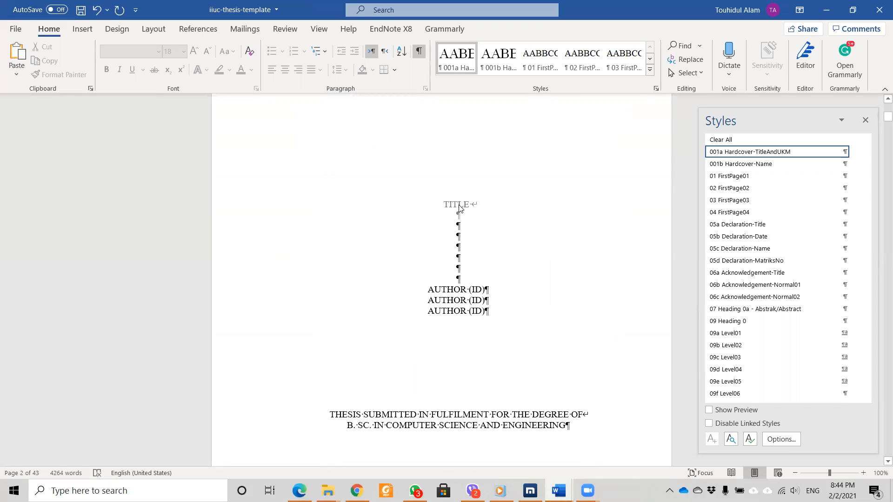
# Paste the metamaterial filter thesis title as plain text over the TITLE placeholder in the title page header.
pyautogui.scroll(12, 459, 209)
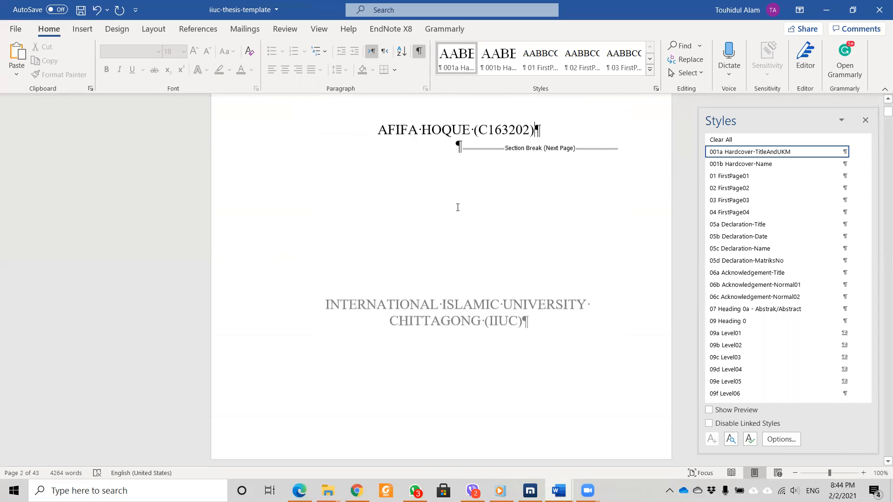
pyautogui.scroll(2, 459, 211)
pyautogui.doubleClick(548, 221)
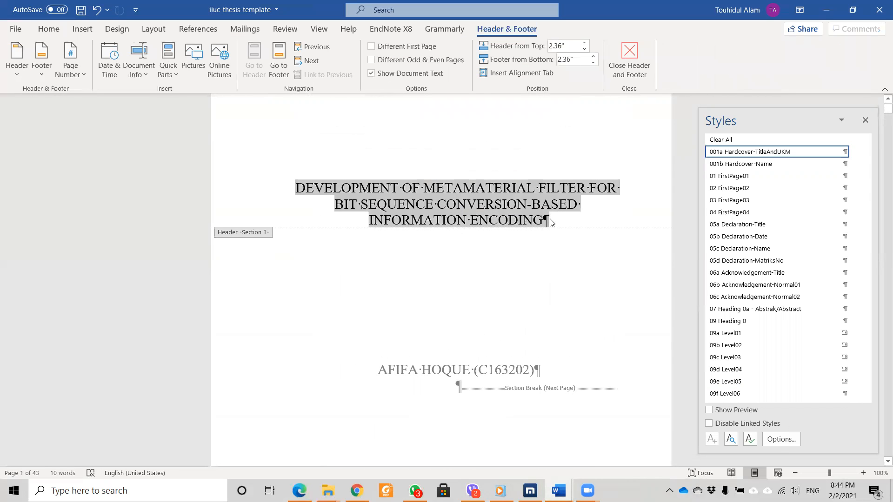
pyautogui.scroll(-12, 438, 253)
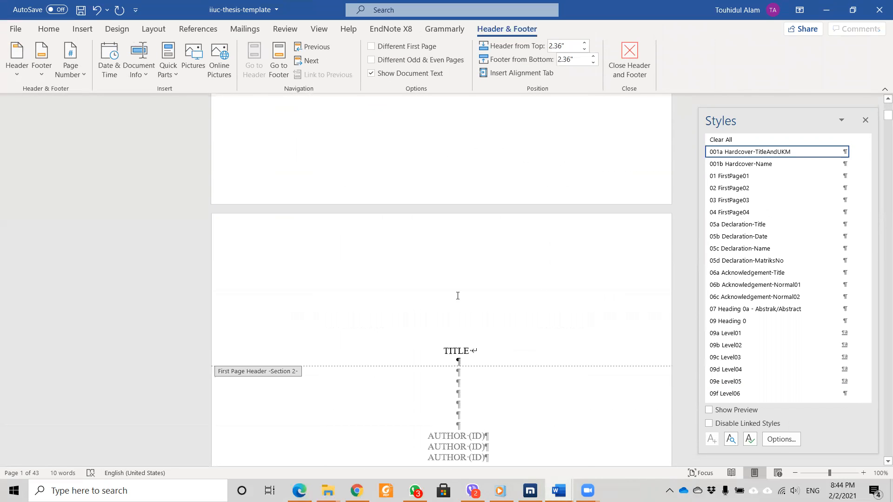
pyautogui.click(445, 344)
pyautogui.moveTo(445, 344); pyautogui.dragTo(465, 346)
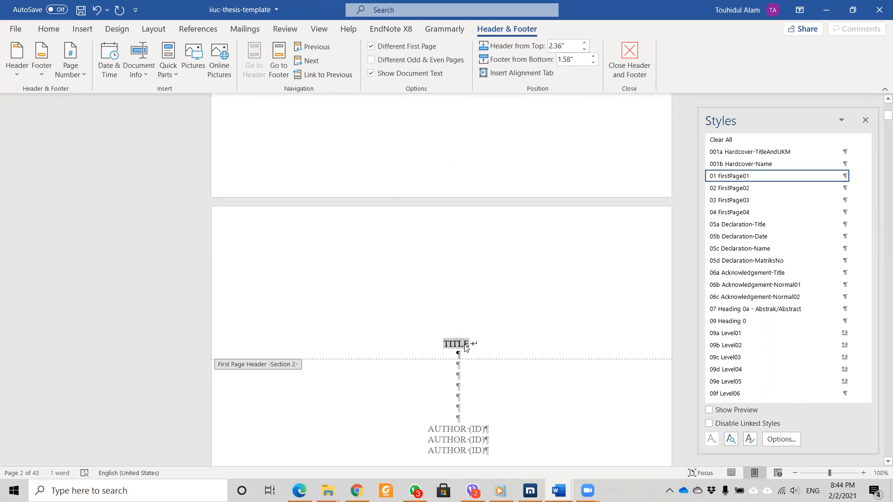
pyautogui.rightClick(465, 347)
pyautogui.click(549, 199)
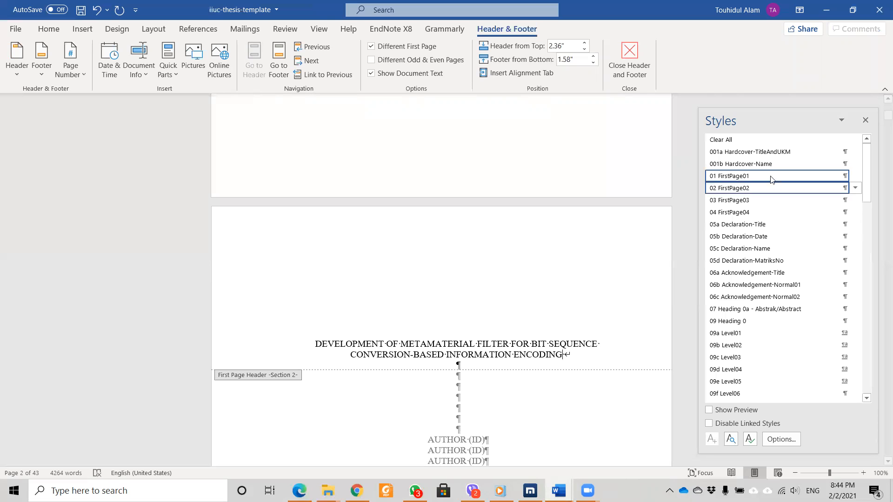
pyautogui.moveTo(754, 178)
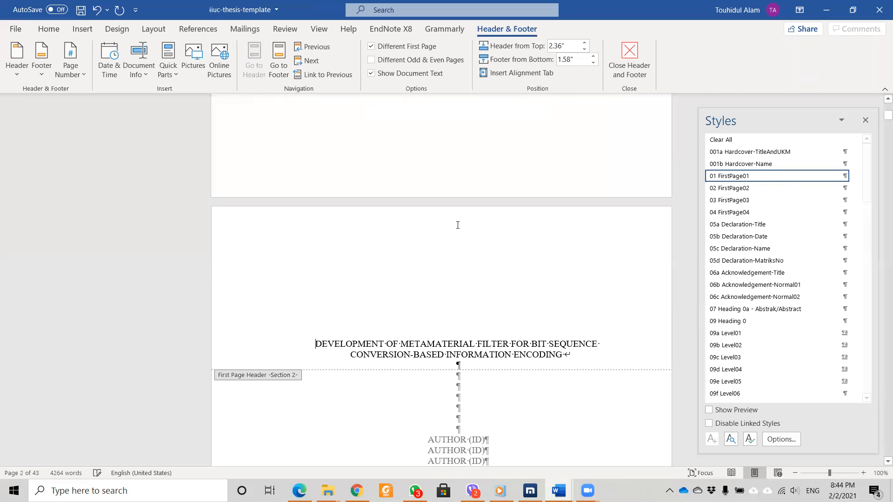
pyautogui.scroll(4, 456, 225)
pyautogui.scroll(5, 457, 228)
# Paste the student's name and ID at the first author line of the title page.
pyautogui.doubleClick(545, 263)
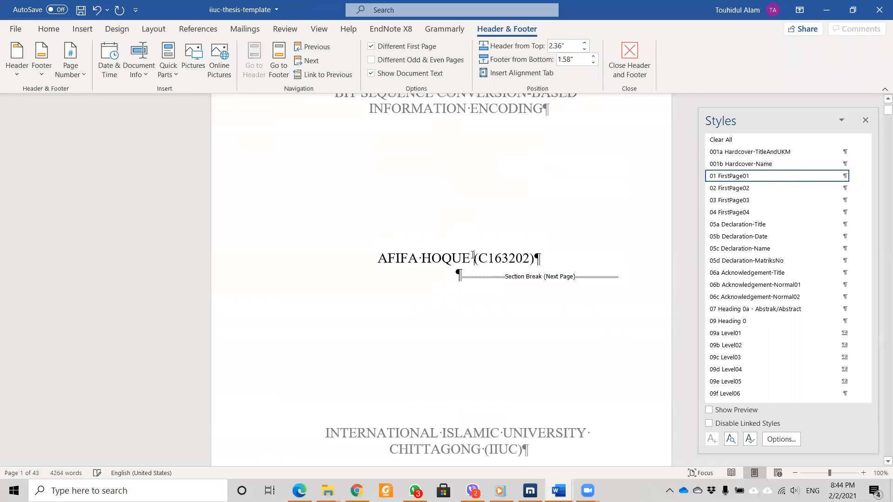
pyautogui.moveTo(545, 263); pyautogui.dragTo(394, 258)
pyautogui.hotkey('ctrl', 'c')
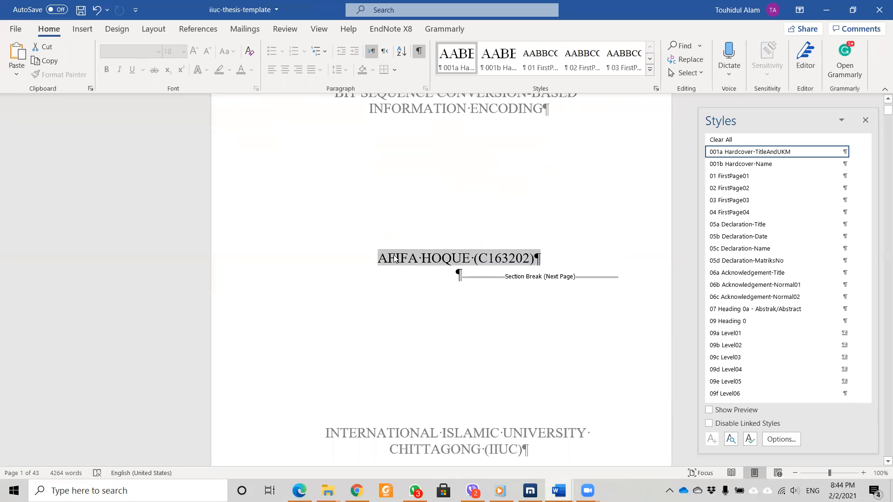
pyautogui.hotkey('ctrl', 'z')
pyautogui.scroll(-12, 458, 201)
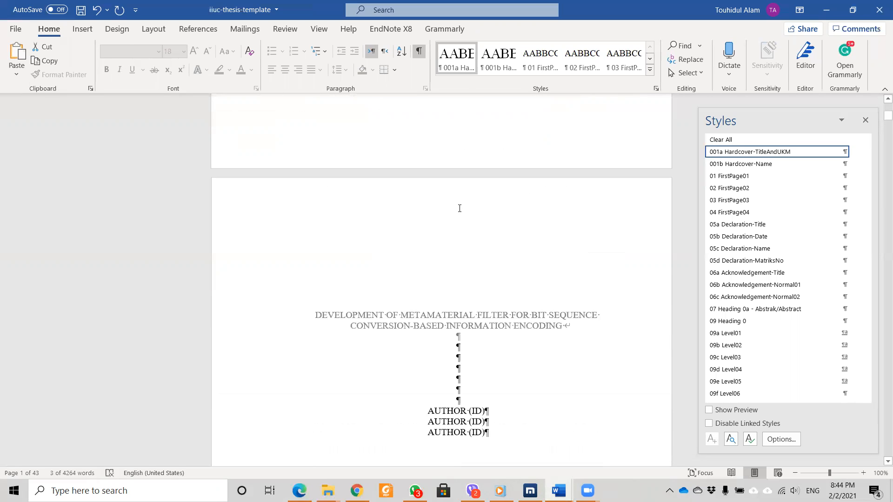
pyautogui.click(435, 255)
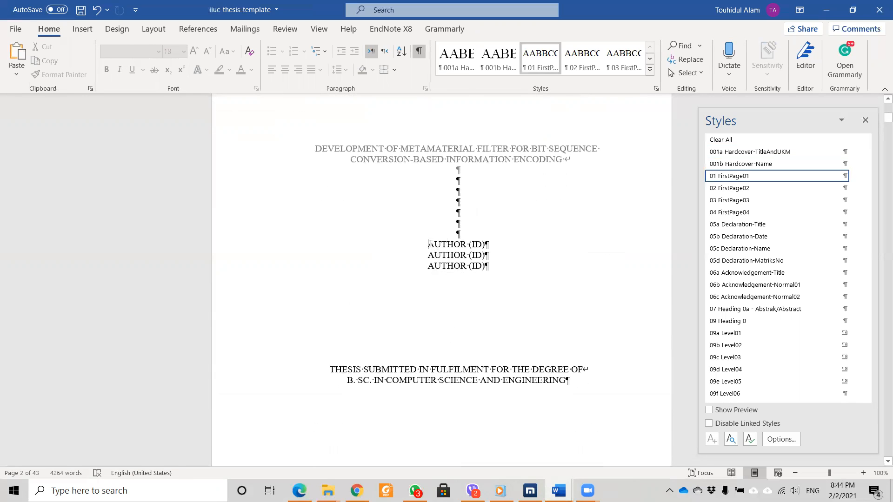
pyautogui.rightClick(428, 243)
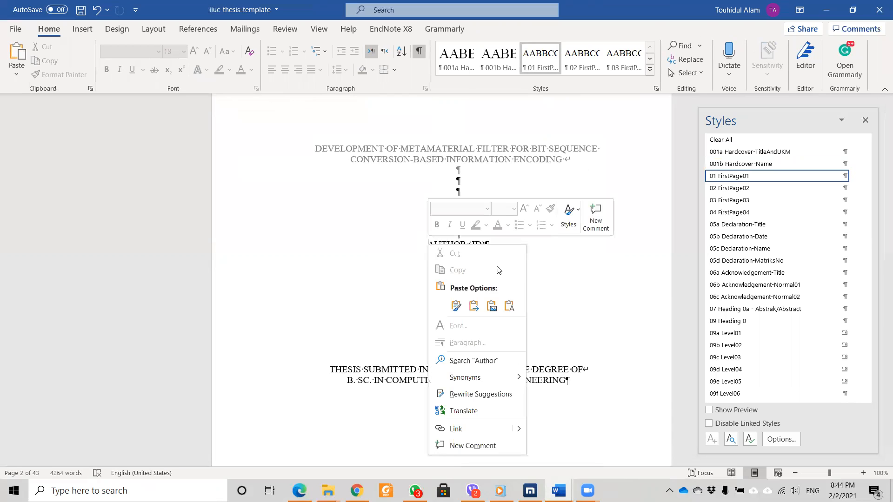
pyautogui.click(509, 307)
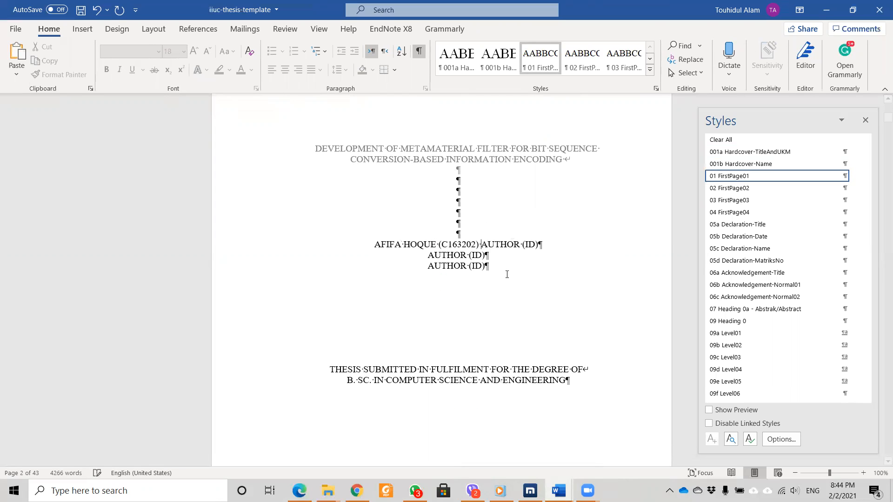
# Delete the leftover AUTHOR (ID) placeholder lines and the stray bracket.
pyautogui.moveTo(483, 263); pyautogui.dragTo(481, 247)
pyautogui.press('BackSpace')
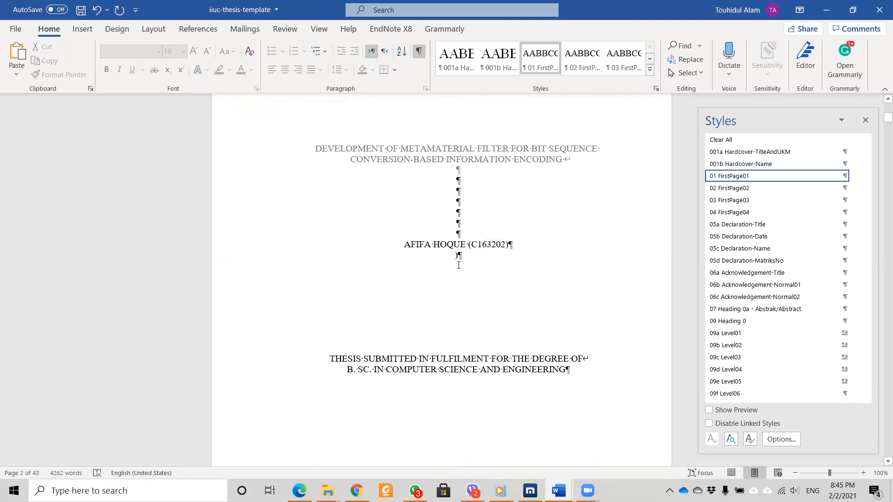
pyautogui.press('Delete')
pyautogui.scroll(-15, 424, 248)
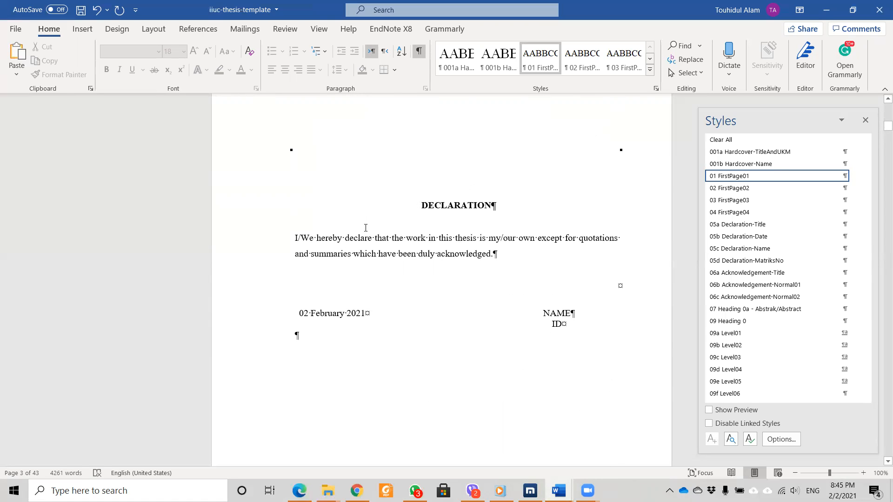
# Make the declaration singular by removing '/We' and '/our', leaving 'I' and 'my own'.
pyautogui.moveTo(314, 238); pyautogui.dragTo(303, 238)
pyautogui.doubleClick(302, 237)
pyautogui.press('BackSpace')
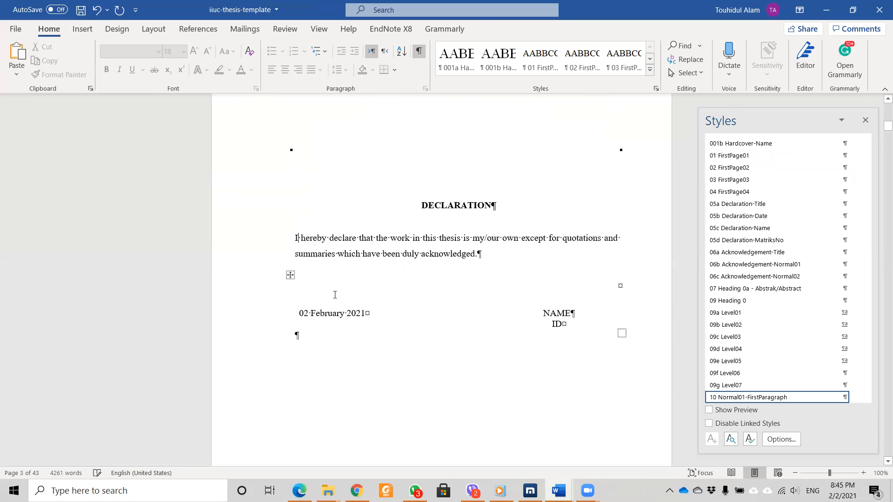
pyautogui.moveTo(502, 238); pyautogui.dragTo(484, 238)
pyautogui.press('BackSpace')
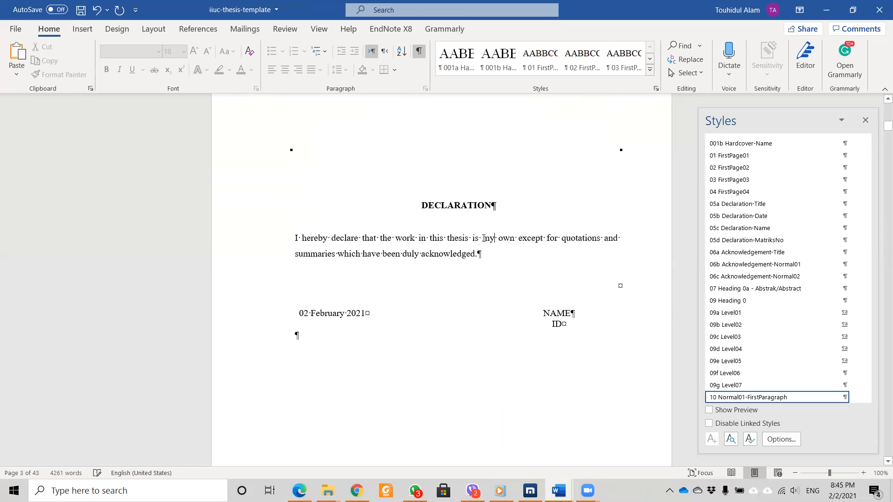
# Paste the student's name and ID into the signature block, replacing the NAME and ID placeholders.
pyautogui.click(541, 313)
pyautogui.rightClick(541, 312)
pyautogui.click(626, 95)
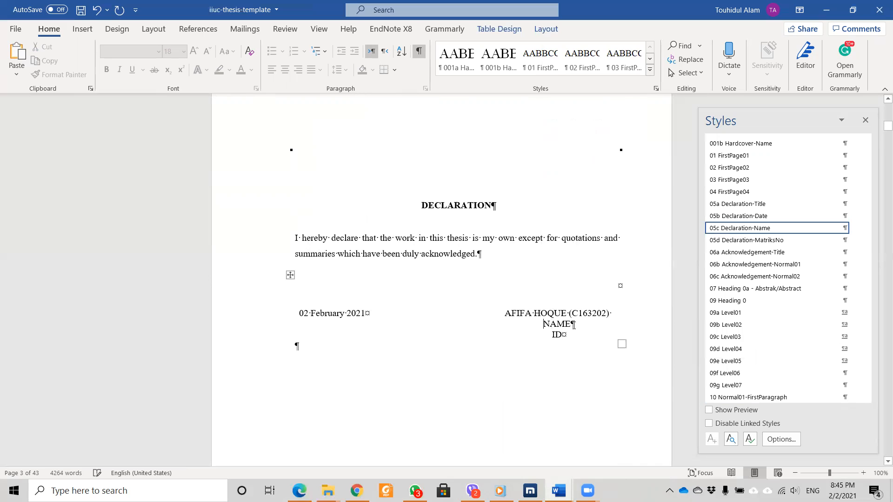
pyautogui.moveTo(562, 333); pyautogui.dragTo(542, 324)
pyautogui.press('Delete')
pyautogui.click(569, 311)
pyautogui.press('Return')
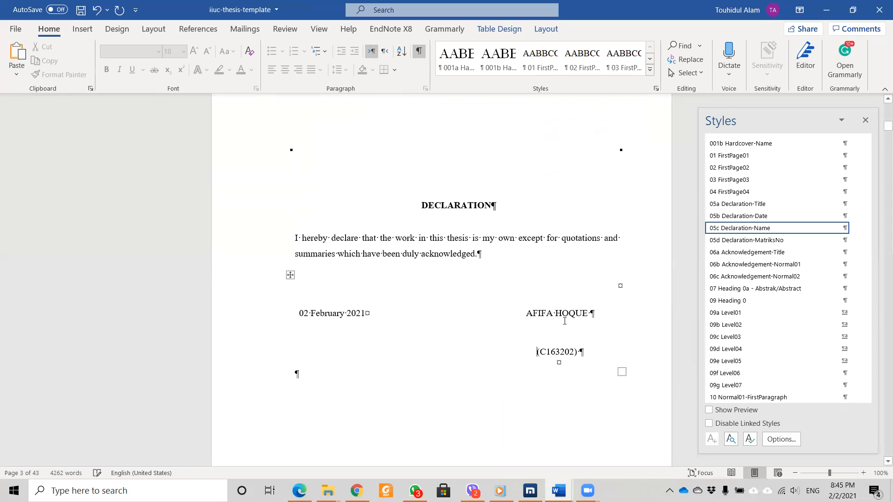
pyautogui.press('BackSpace')
# Put the ID alone on the line below the name, removing brackets and the duplicate ID.
pyautogui.click(560, 324)
pyautogui.rightClick(560, 324)
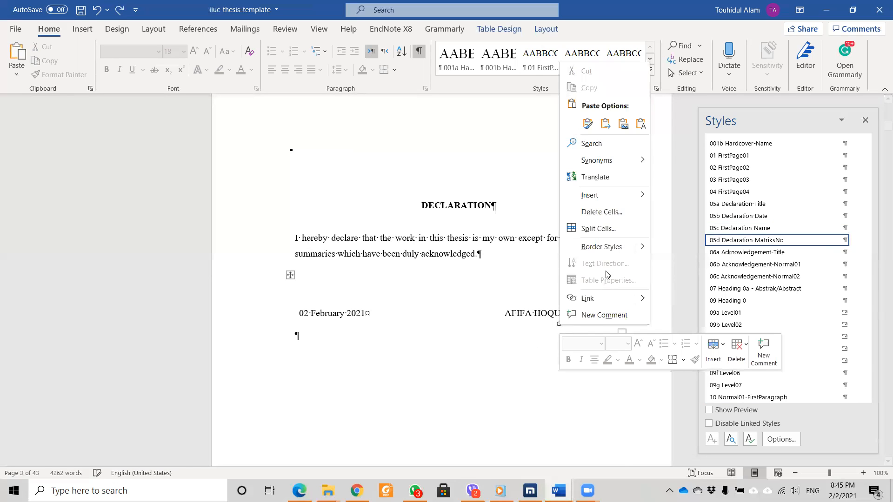
pyautogui.click(639, 123)
pyautogui.press('BackSpace')
pyautogui.press('BackSpace')
pyautogui.press('BackSpace')
pyautogui.press('BackSpace')
pyautogui.press('BackSpace')
pyautogui.press('BackSpace')
pyautogui.press('BackSpace')
pyautogui.press('BackSpace')
pyautogui.press('BackSpace')
pyautogui.press('BackSpace')
pyautogui.press('BackSpace')
pyautogui.press('BackSpace')
pyautogui.press('BackSpace')
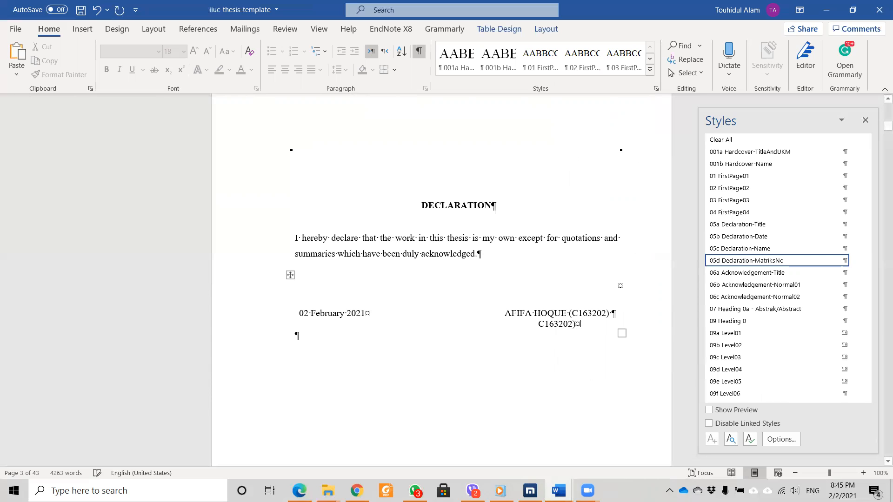
pyautogui.press('BackSpace')
pyautogui.click(574, 312)
pyautogui.press('BackSpace')
pyautogui.click(605, 313)
pyautogui.press('BackSpace')
pyautogui.moveTo(610, 315); pyautogui.dragTo(581, 317)
pyautogui.press('BackSpace')
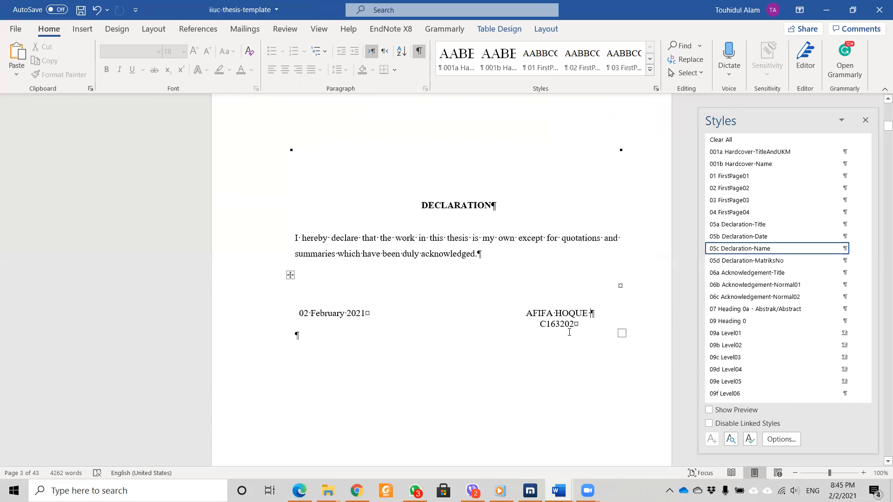
pyautogui.scroll(-10, 521, 281)
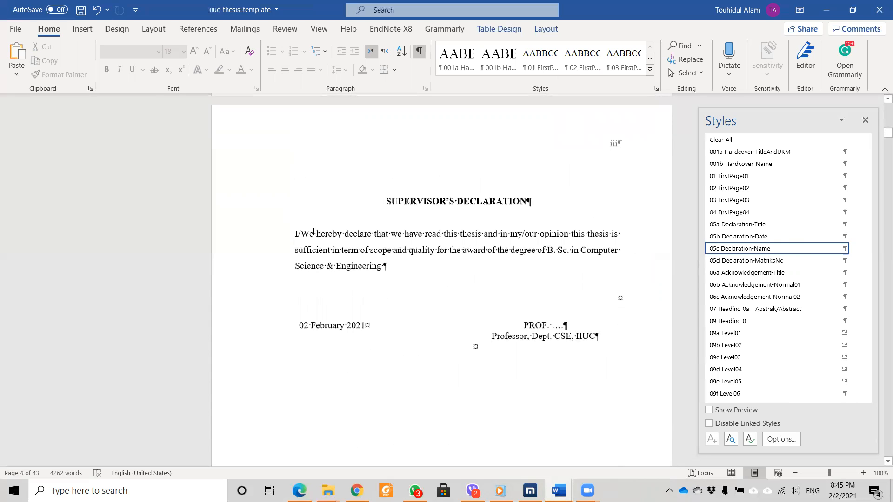
# Remove '/We' and '/our' so the supervisor's declaration reads 'I' and 'my'.
pyautogui.click(313, 231)
pyautogui.press('BackSpace')
pyautogui.press('BackSpace')
pyautogui.press('BackSpace')
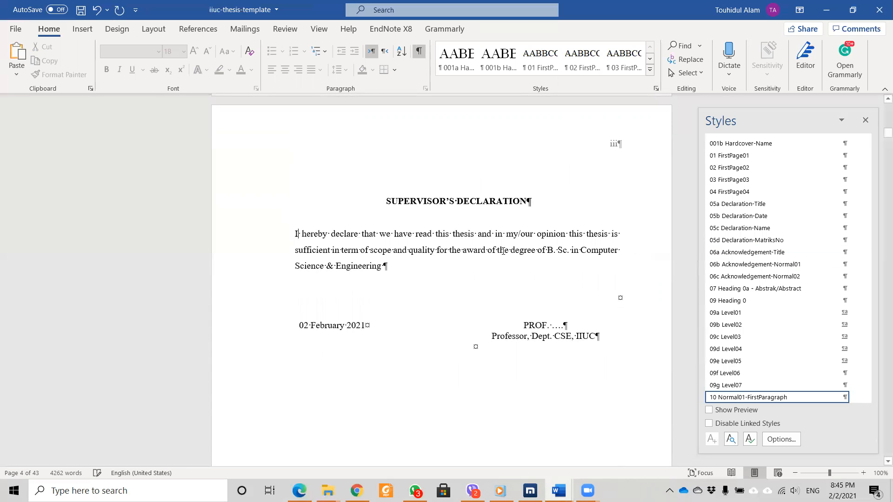
pyautogui.click(533, 234)
pyautogui.press('BackSpace')
pyautogui.press('BackSpace')
pyautogui.press('BackSpace')
pyautogui.press('BackSpace')
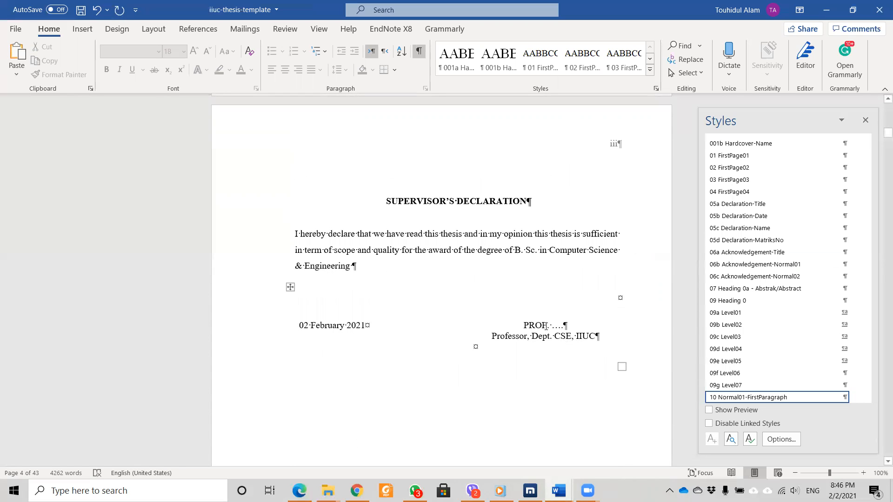
# Replace PROF with the supervisor's name, change the title to 'Asst. Professor', and save.
pyautogui.doubleClick(538, 325)
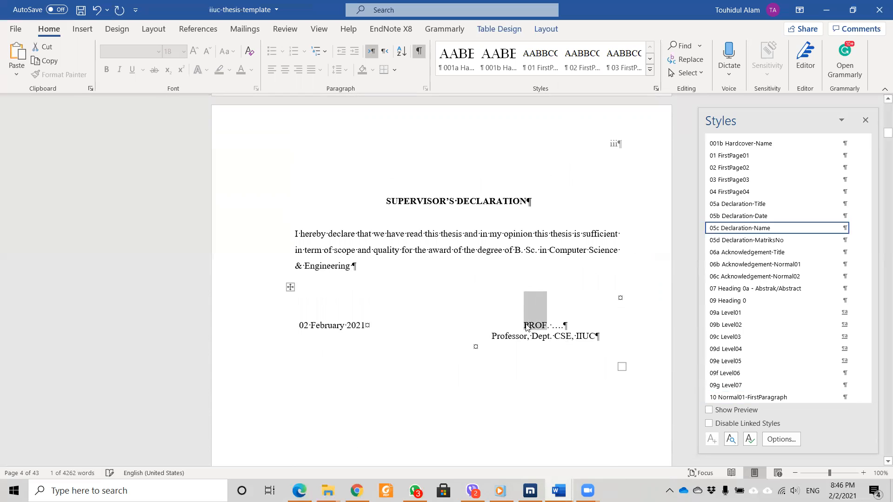
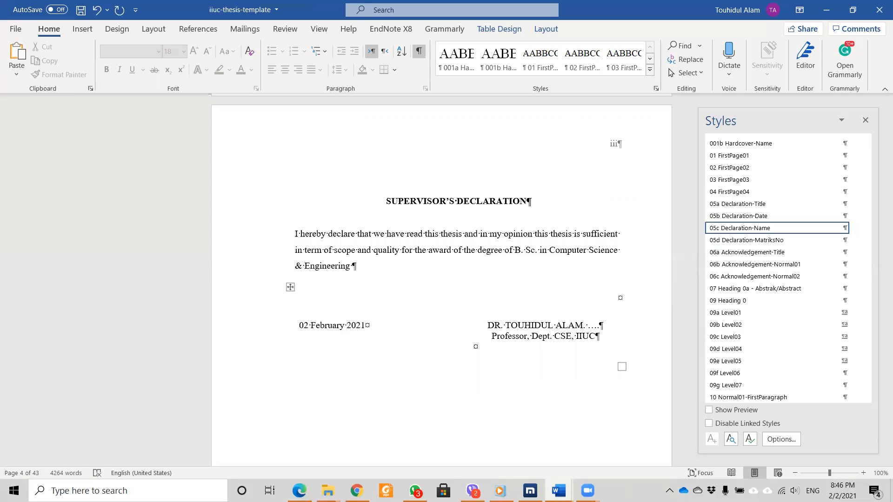
pyautogui.click(494, 336)
pyautogui.write('Asst.')
pyautogui.hotkey('ctrl', 's')
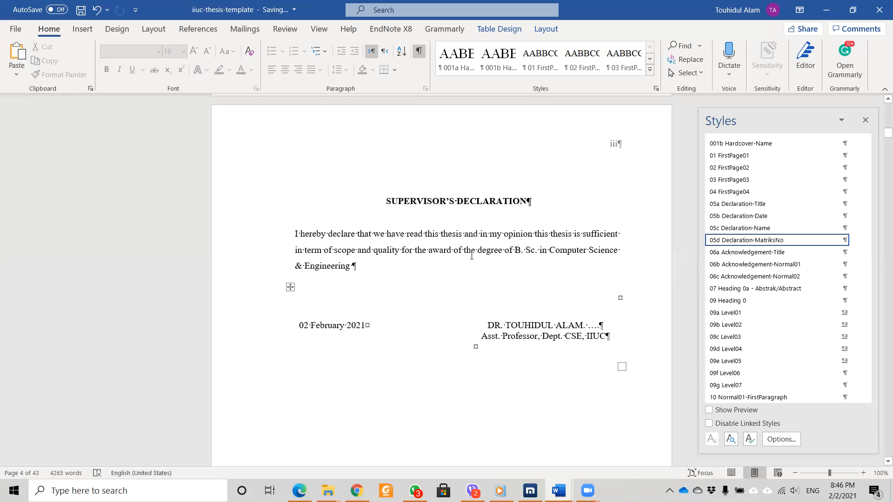
pyautogui.scroll(-10, 477, 270)
pyautogui.scroll(-8, 476, 270)
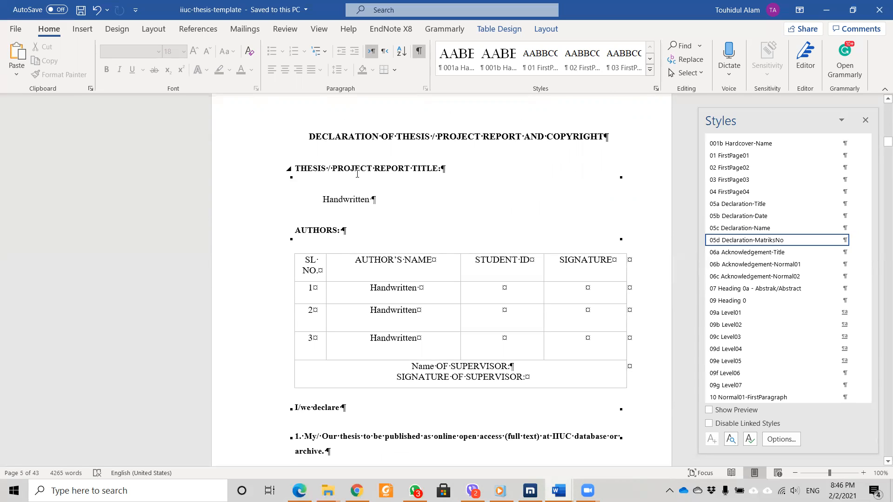
# Check the declaration and acknowledgement text styles while moving to the Acknowledgement page on page 6.
pyautogui.click(566, 136)
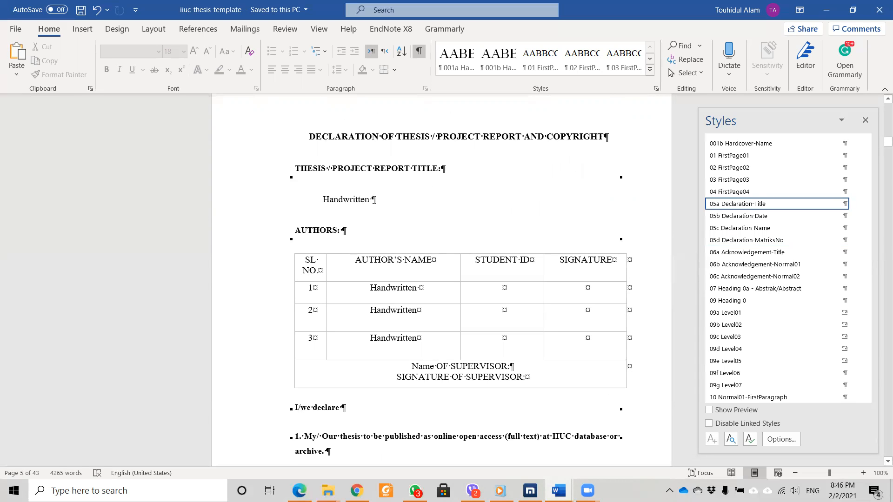
pyautogui.scroll(-20, 374, 200)
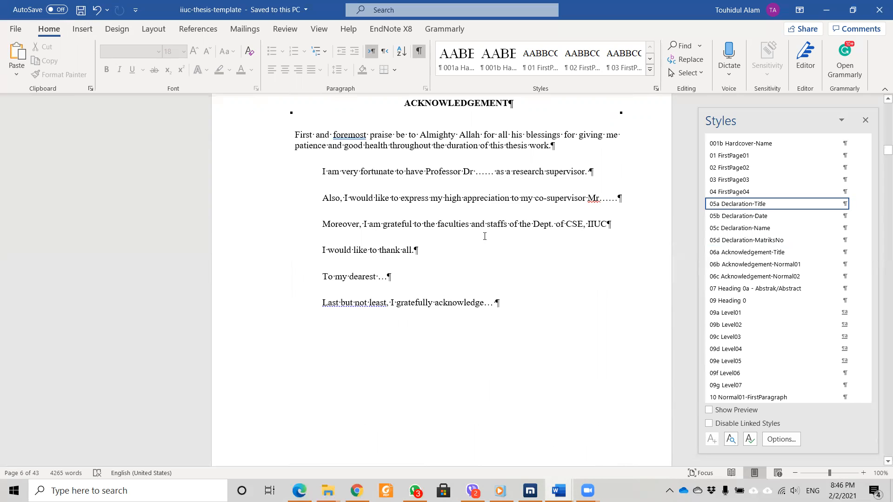
pyautogui.scroll(2, 484, 236)
pyautogui.click(456, 187)
pyautogui.click(386, 218)
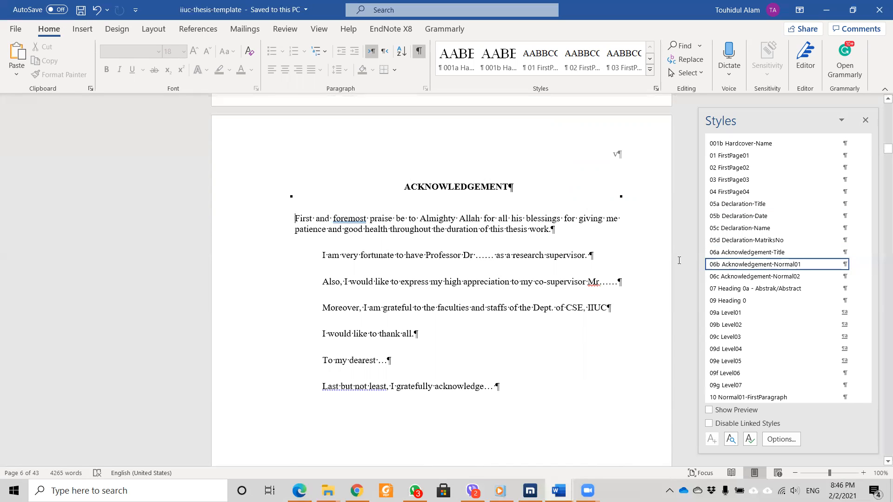
pyautogui.click(297, 219)
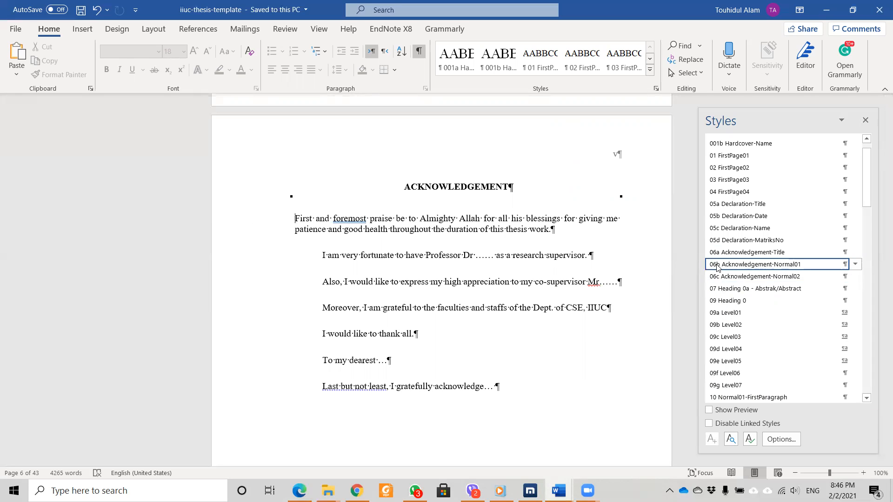
pyautogui.moveTo(728, 268)
pyautogui.scroll(-10, 400, 249)
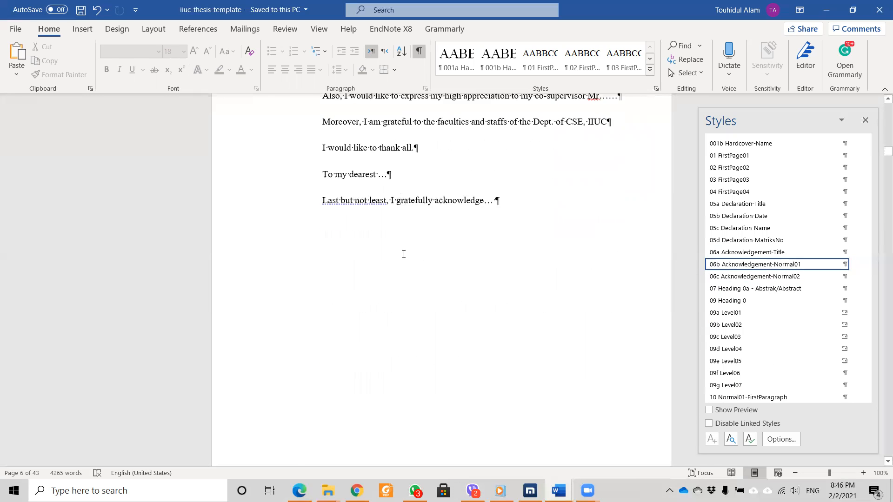
# Select both Introduction paragraphs in the RESEARCH PROPOSAL document.
pyautogui.click(454, 205)
pyautogui.click(340, 237)
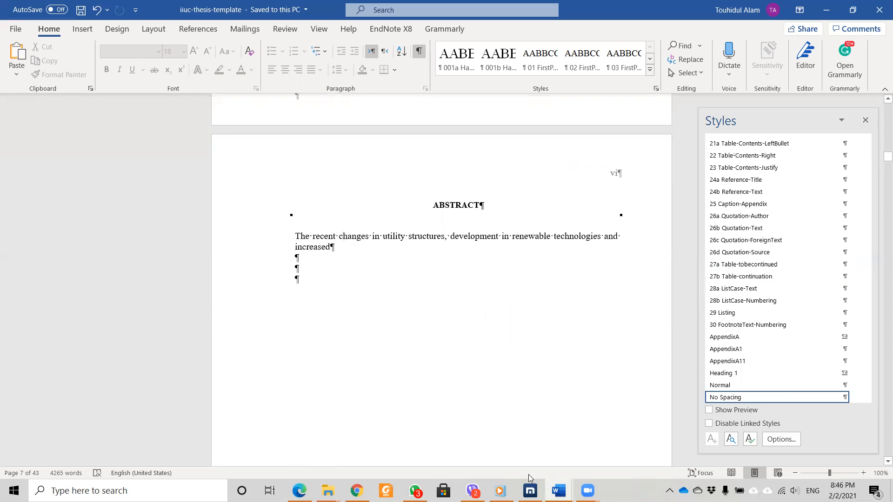
pyautogui.click(558, 490)
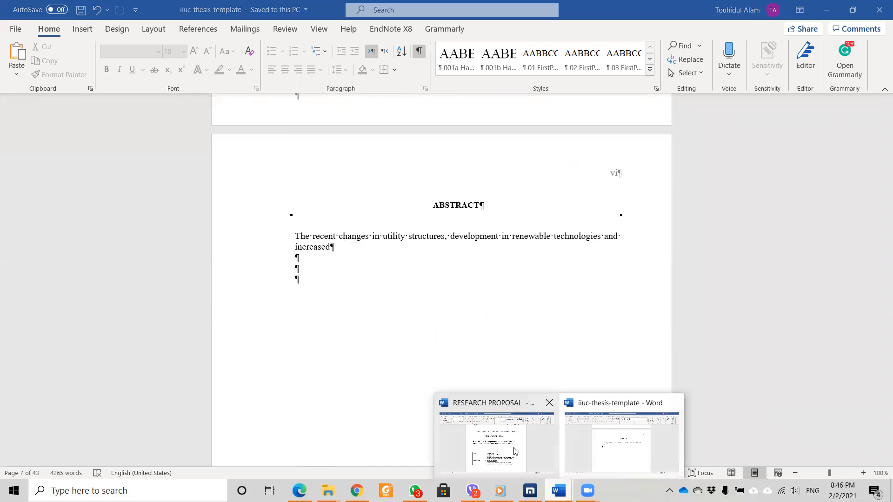
pyautogui.click(515, 451)
pyautogui.scroll(-7, 496, 294)
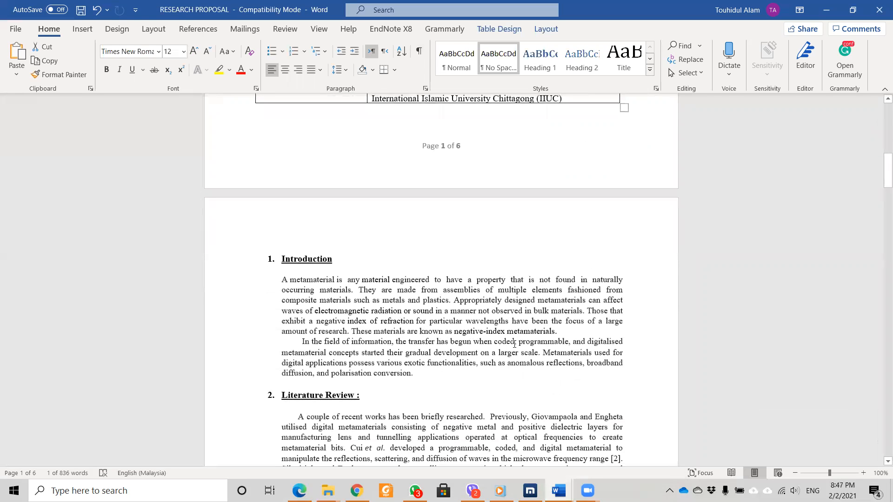
pyautogui.moveTo(419, 373); pyautogui.dragTo(283, 279)
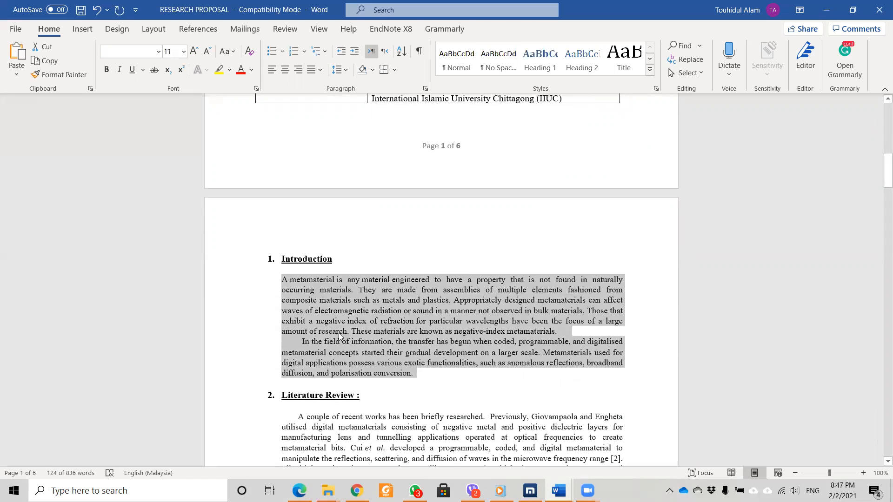
# Replace the template's placeholder abstract paragraph with the copied text using Keep Text Only.
pyautogui.click(558, 490)
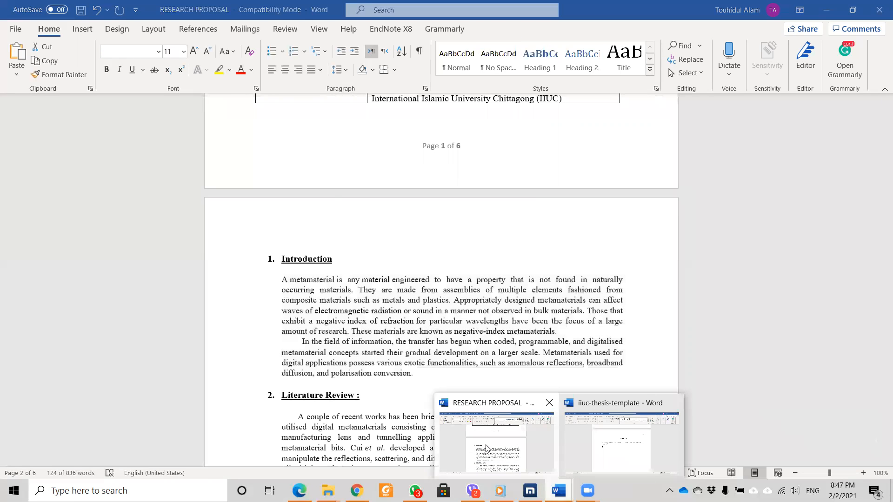
pyautogui.click(607, 457)
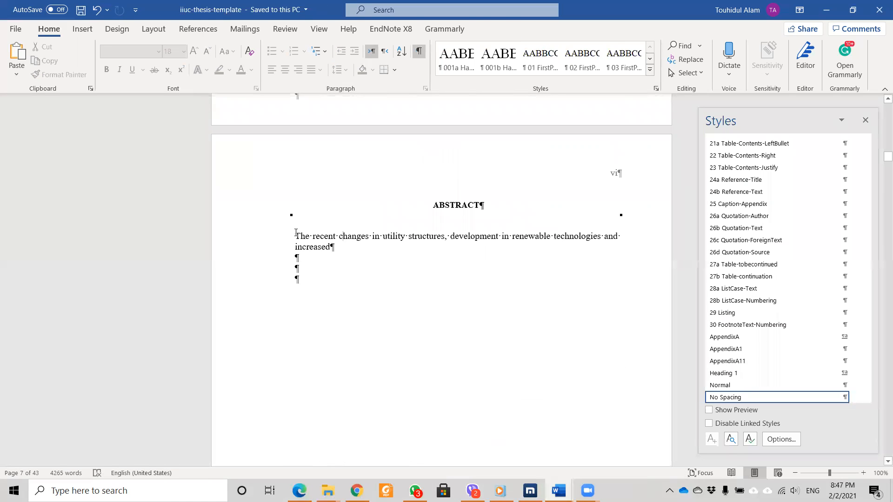
pyautogui.tripleClick(325, 242)
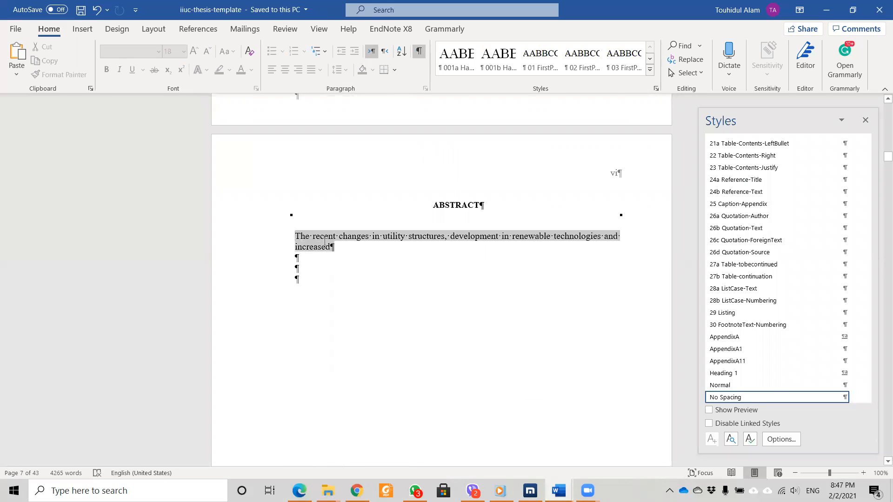
pyautogui.rightClick(314, 237)
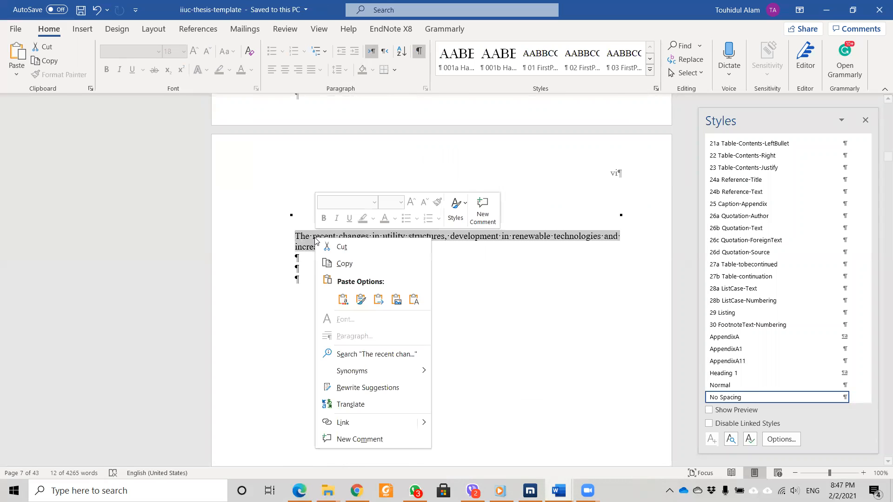
pyautogui.click(414, 299)
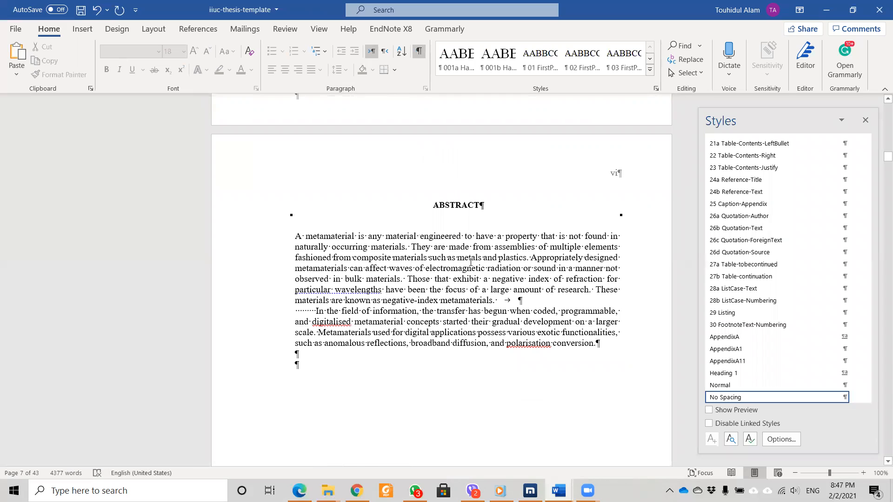
# Merge the abstract into a single paragraph after 'metamaterials.' and save the template.
pyautogui.click(499, 302)
pyautogui.press('Delete')
pyautogui.press('Delete')
pyautogui.press('Delete')
pyautogui.press('Delete')
pyautogui.press('Delete')
pyautogui.press('Delete')
pyautogui.press('Delete')
pyautogui.press('Delete')
pyautogui.press('Delete')
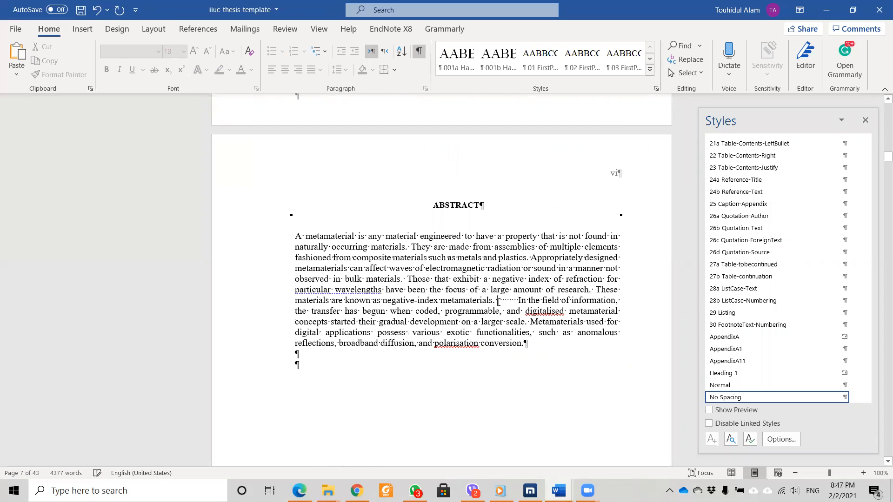
pyautogui.press('Delete')
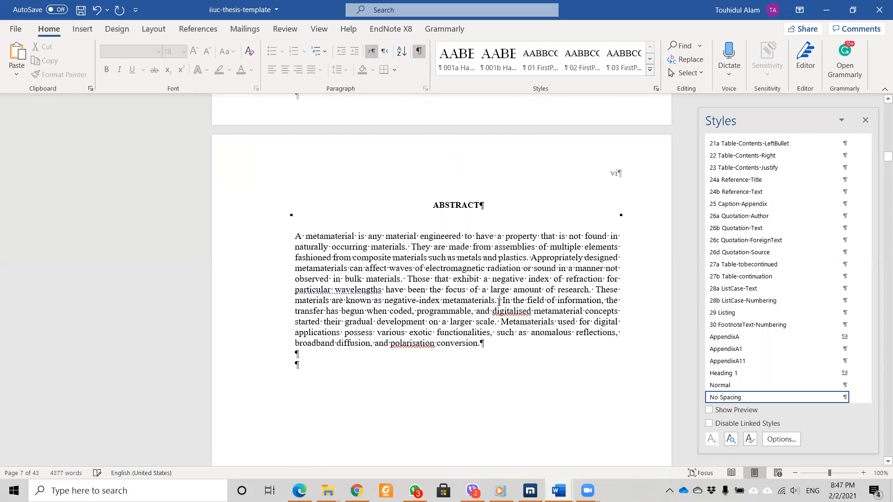
pyautogui.press('Delete')
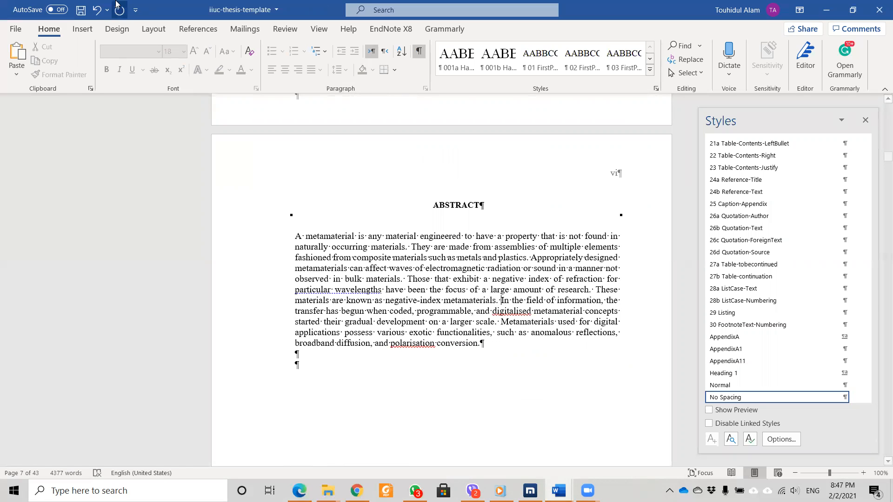
pyautogui.click(79, 13)
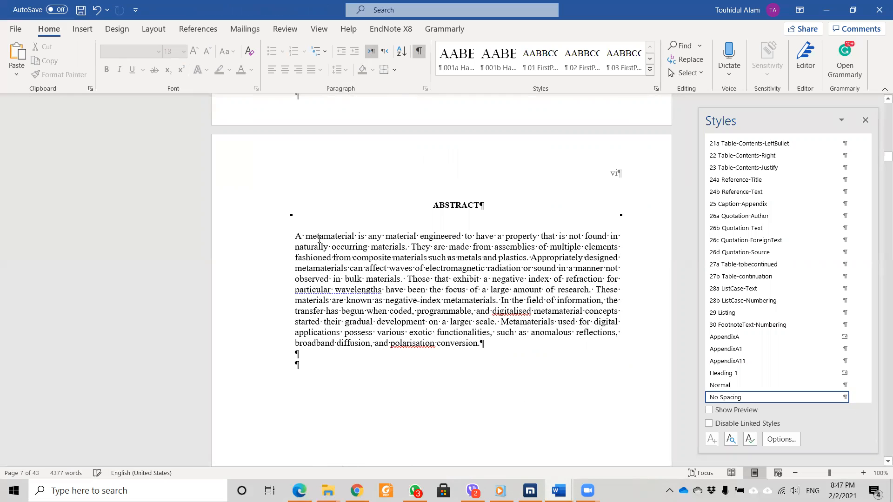
pyautogui.scroll(-3, 437, 259)
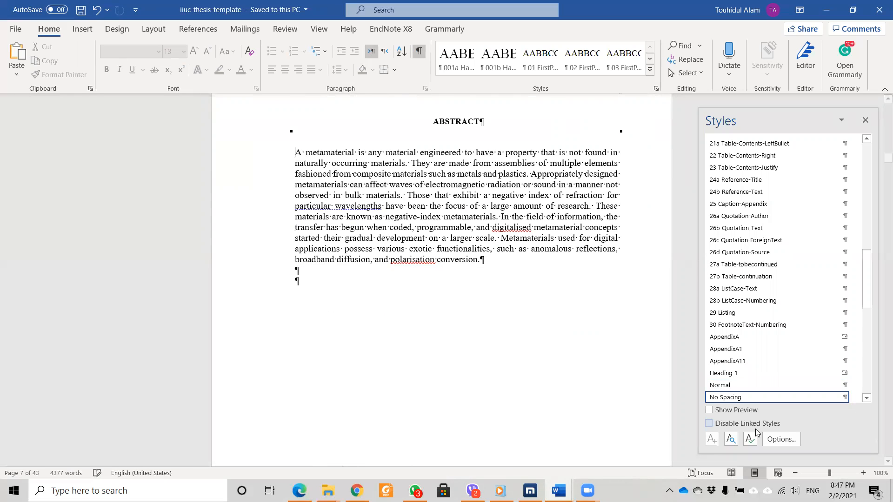
# Delete the sample List of Tables entries, Table 2.1 through 5.2.
pyautogui.moveTo(746, 398)
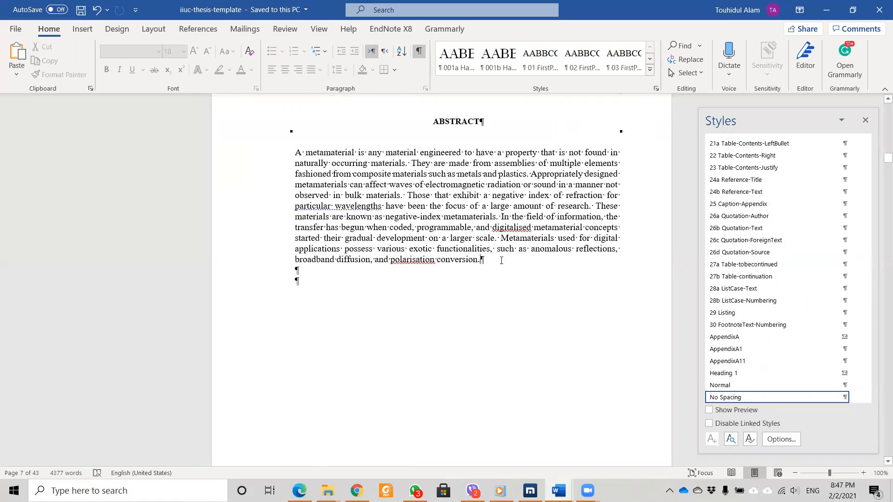
pyautogui.scroll(-10, 507, 256)
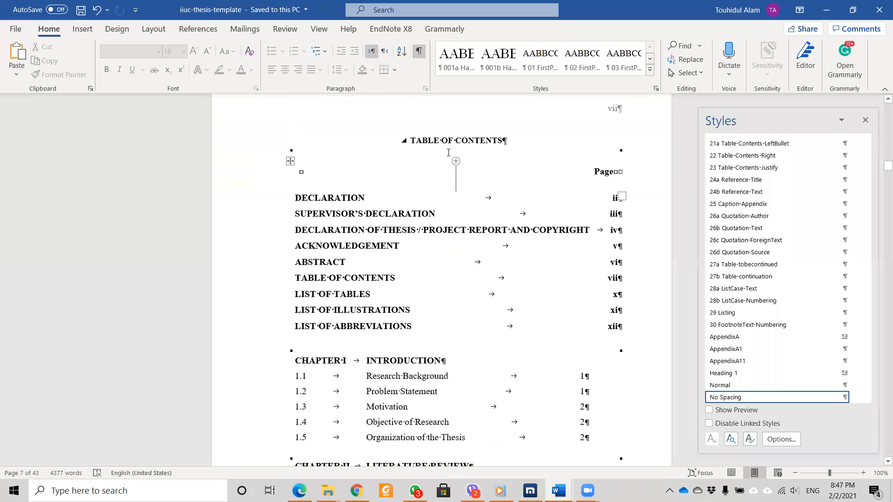
pyautogui.scroll(-8, 442, 165)
pyautogui.scroll(-12, 387, 176)
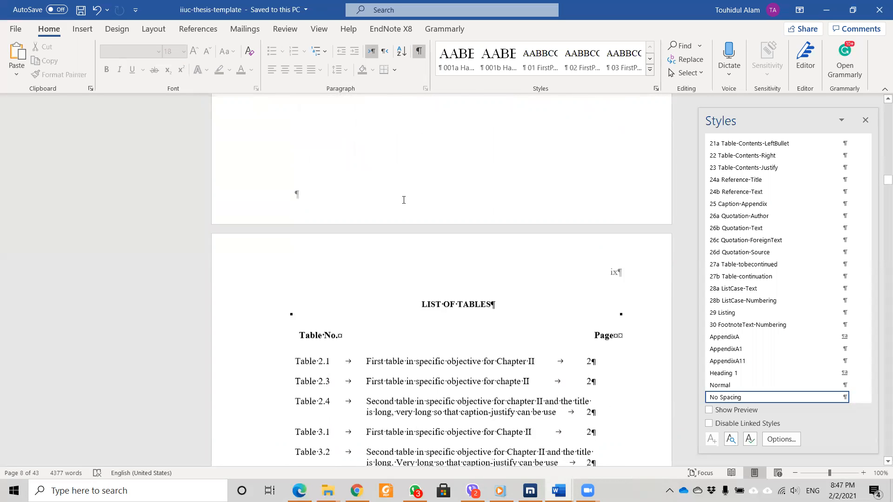
pyautogui.scroll(-3, 404, 200)
pyautogui.scroll(-3, 430, 254)
pyautogui.click(428, 296)
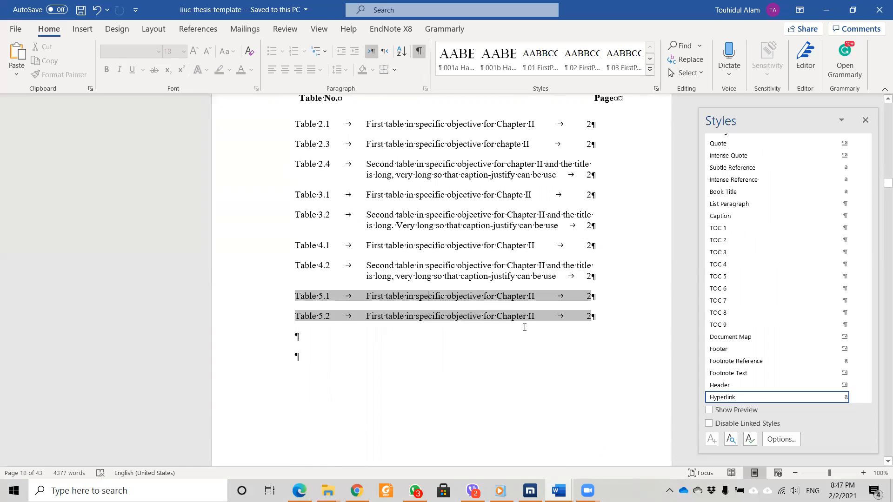
pyautogui.moveTo(542, 318); pyautogui.dragTo(340, 135)
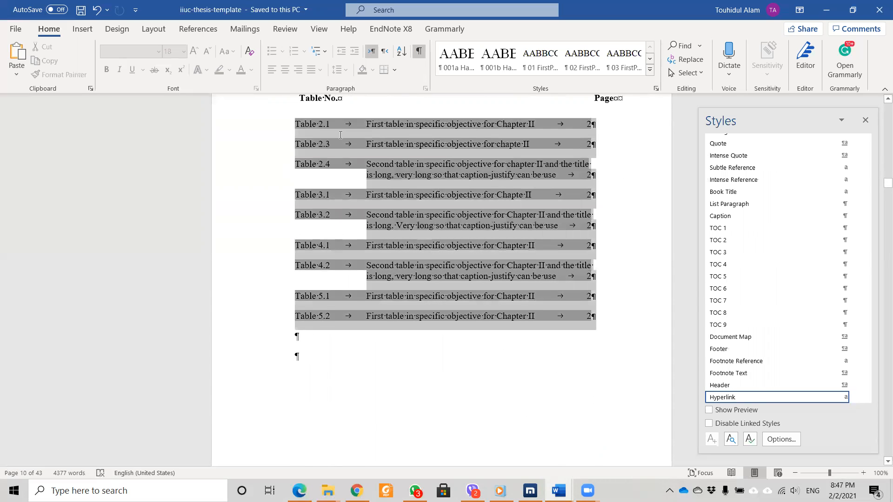
pyautogui.press('Delete')
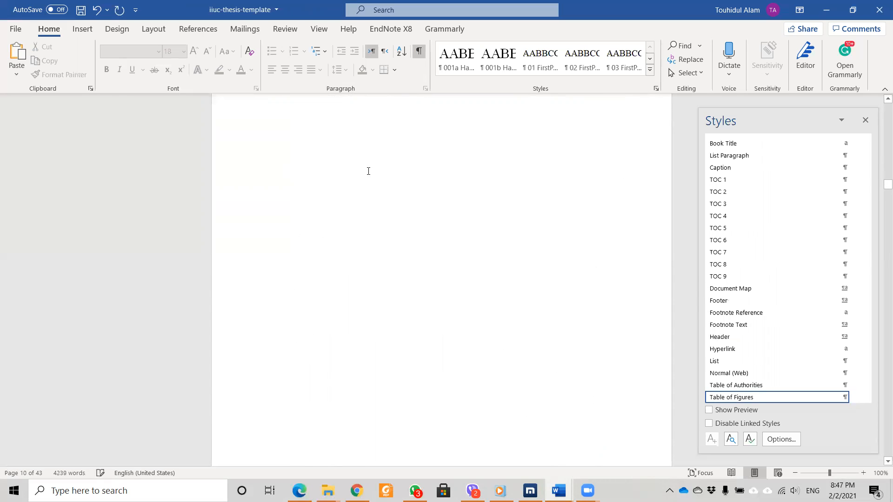
# Delete the four sample figure entries from the List of Illustrations.
pyautogui.scroll(-5, 381, 203)
pyautogui.click(404, 266)
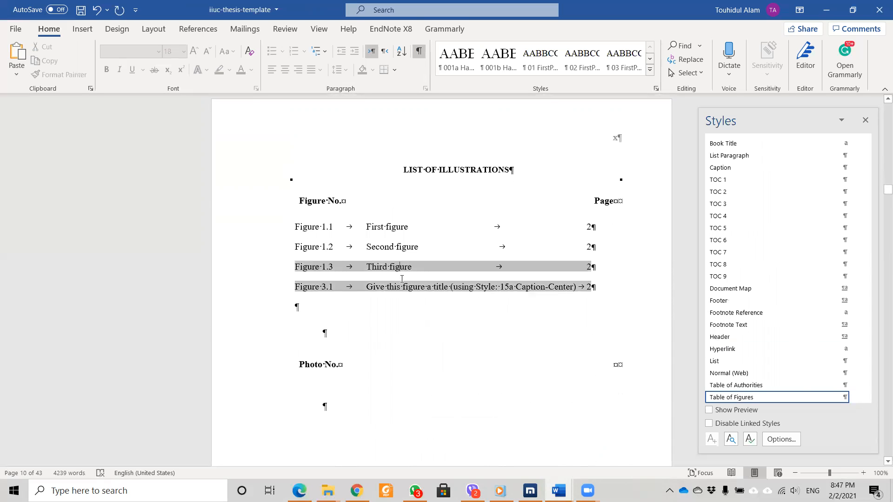
pyautogui.moveTo(592, 289); pyautogui.dragTo(365, 237)
pyautogui.press('Delete')
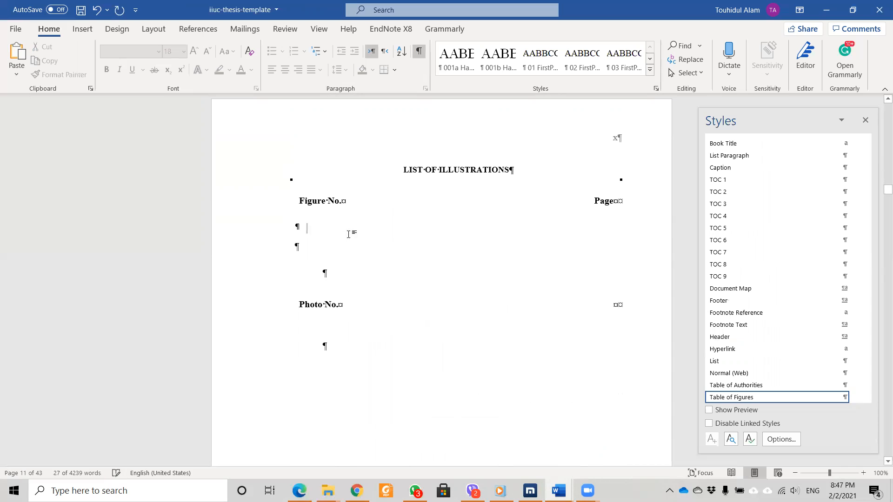
pyautogui.scroll(-5, 385, 231)
pyautogui.scroll(-5, 385, 231)
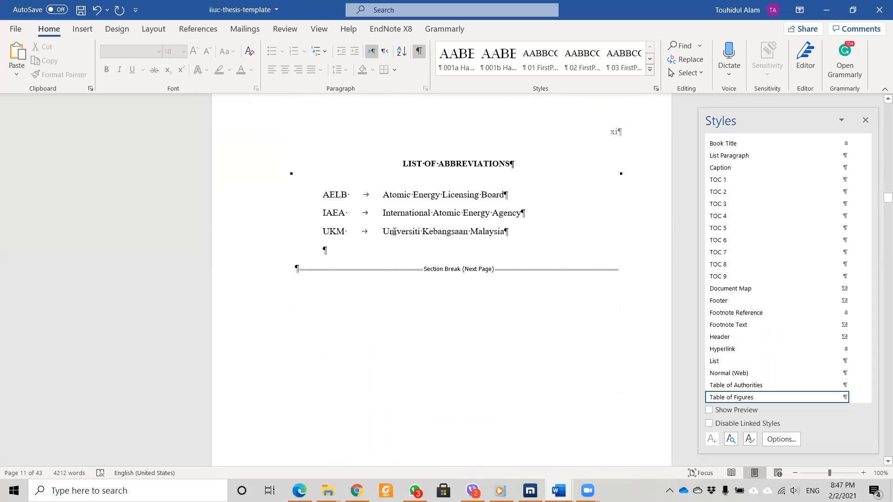
# Change abbreviation UKM to IIUC, expanded as 'International Islamic University Chittagong', and save.
pyautogui.moveTo(346, 230); pyautogui.dragTo(325, 233)
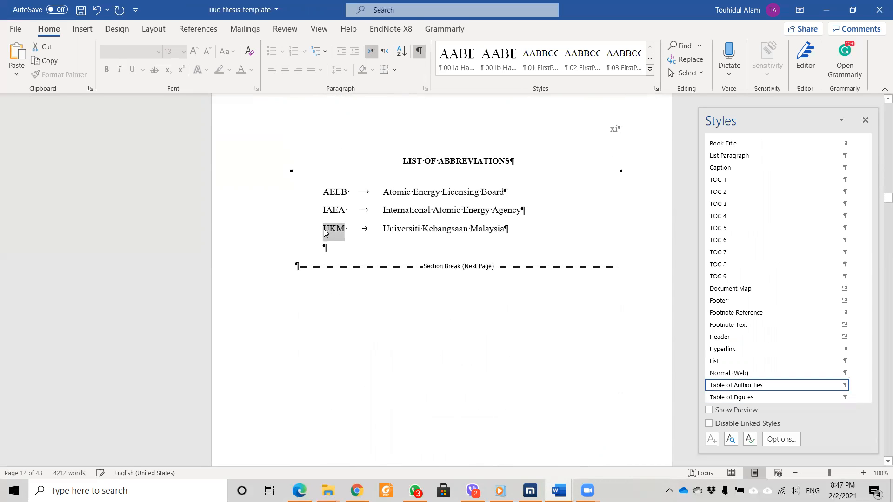
pyautogui.write('IIUC')
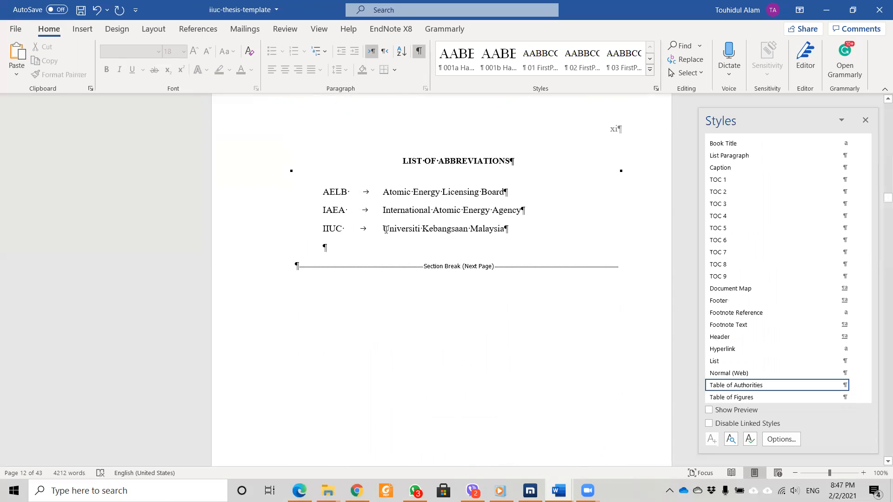
pyautogui.moveTo(385, 230); pyautogui.dragTo(483, 231)
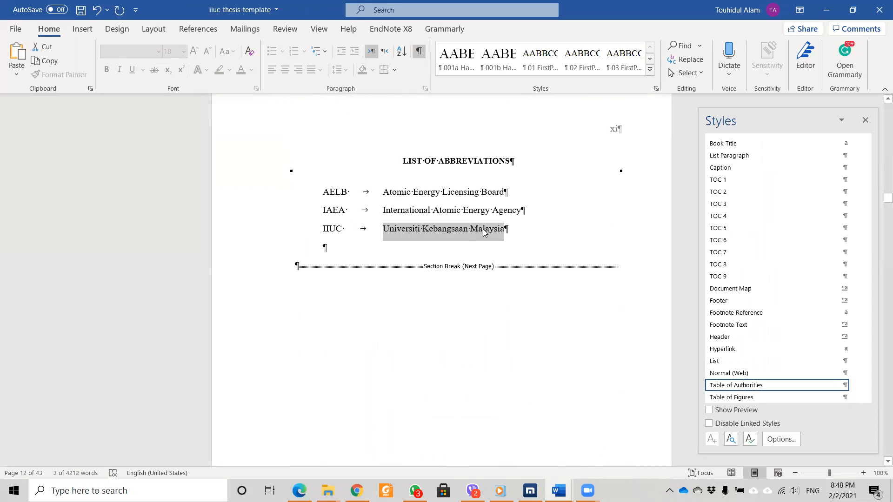
pyautogui.write('Inter')
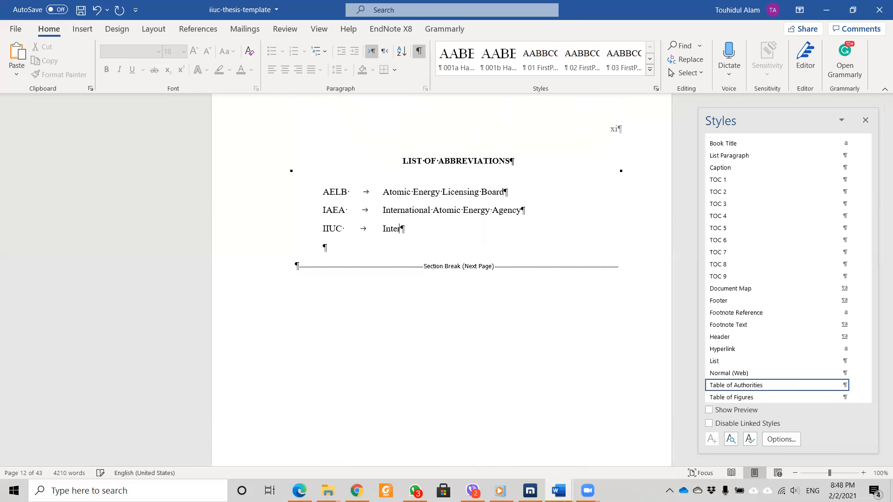
pyautogui.write('national I')
pyautogui.write('slamu')
pyautogui.press('BackSpace')
pyautogui.write('ic Universi')
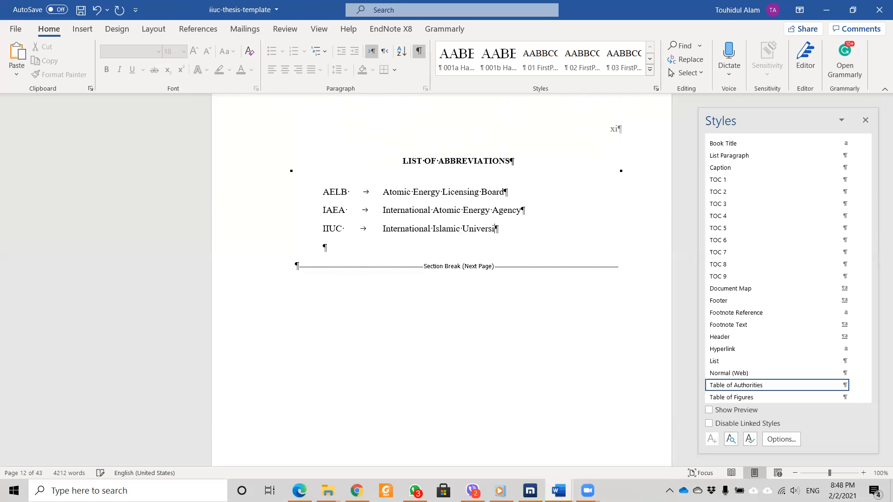
pyautogui.write('ty Chittagong')
pyautogui.hotkey('ctrl', 's')
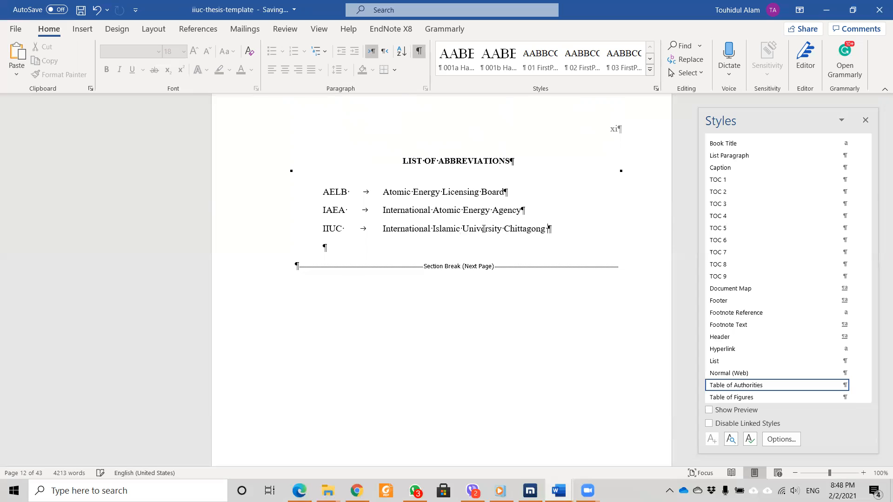
# Go to Chapter I's 1.1 RESEARCH BACKGROUND on page 13 and enter its placeholder paragraph.
pyautogui.scroll(-8, 444, 234)
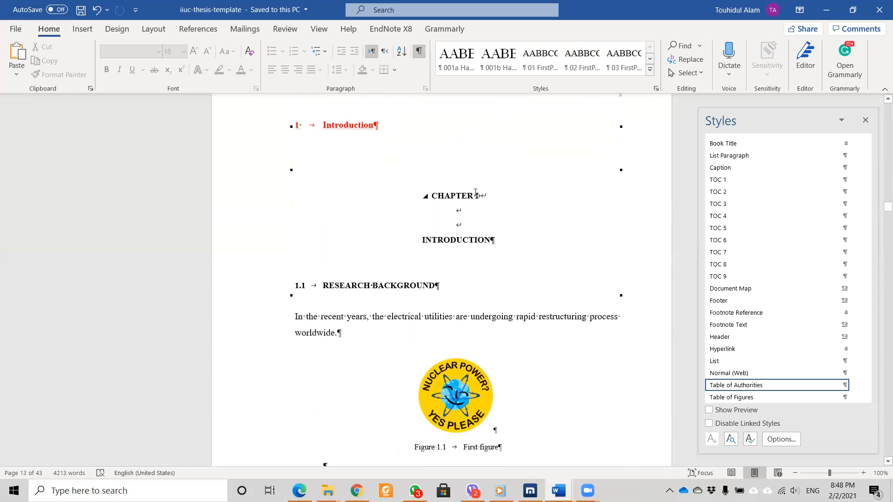
pyautogui.click(475, 193)
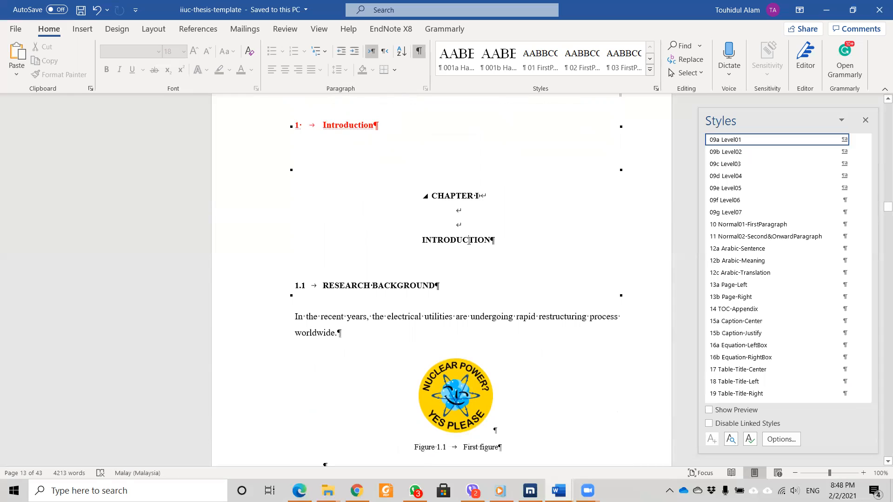
pyautogui.scroll(-2, 495, 234)
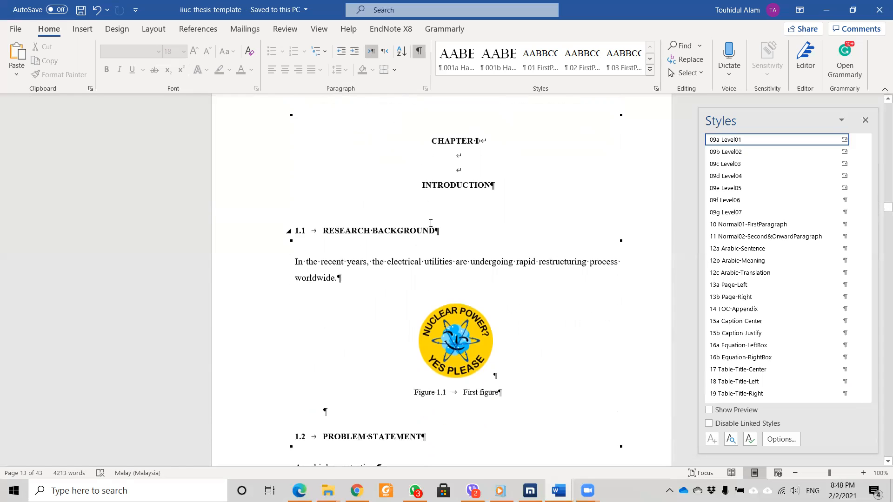
pyautogui.click(377, 229)
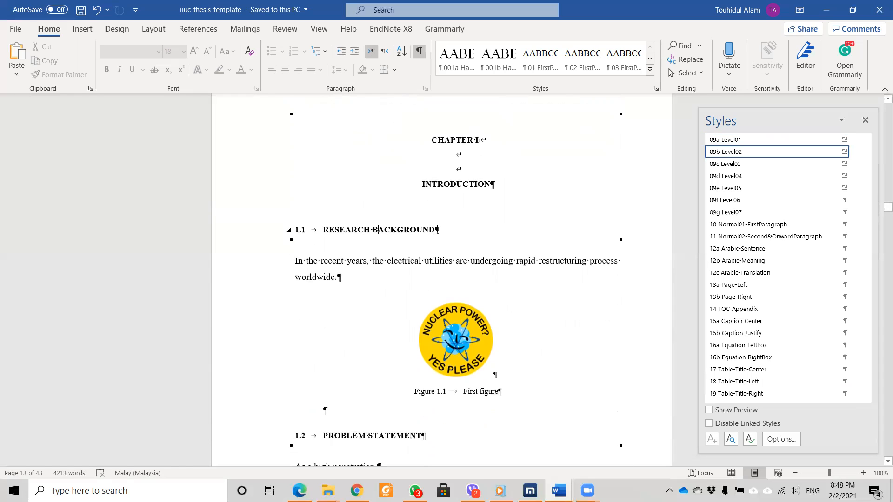
pyautogui.moveTo(437, 230); pyautogui.dragTo(357, 228)
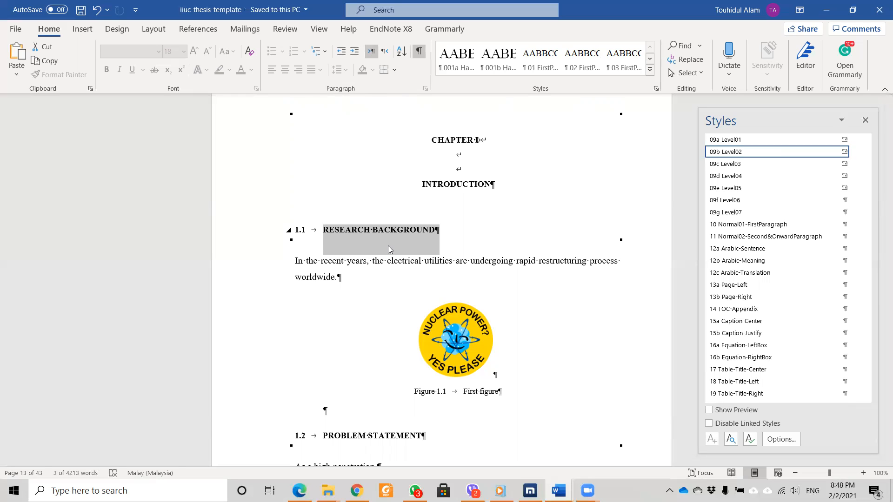
pyautogui.click(388, 250)
pyautogui.scroll(-2, 304, 212)
pyautogui.click(300, 208)
# Replace the placeholder background paragraph with the proposal's metamaterial text using Keep Text Only.
pyautogui.click(559, 491)
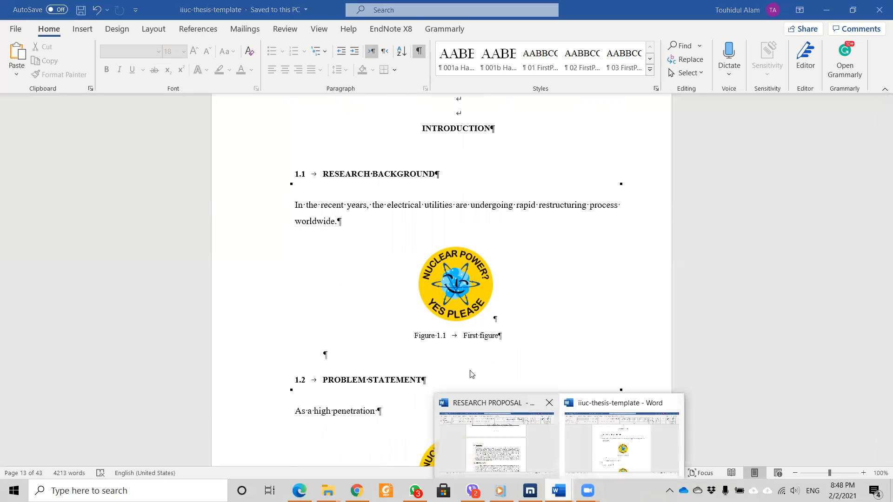
pyautogui.click(301, 207)
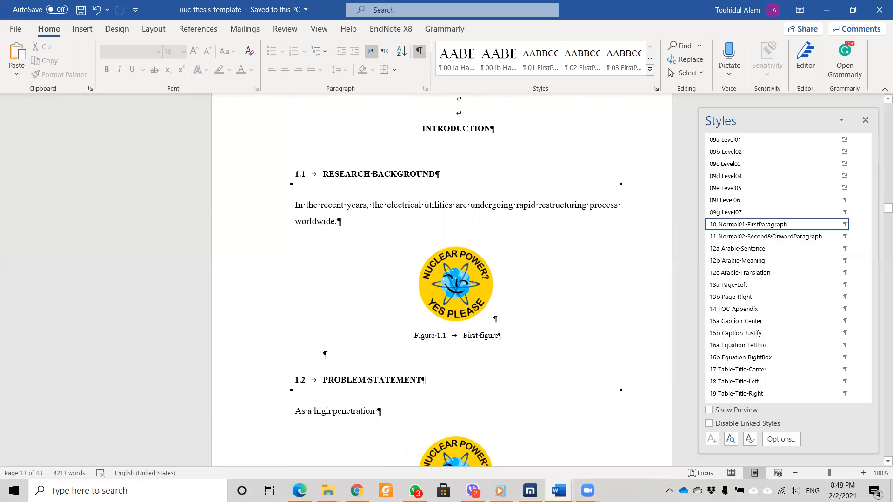
pyautogui.tripleClick(316, 211)
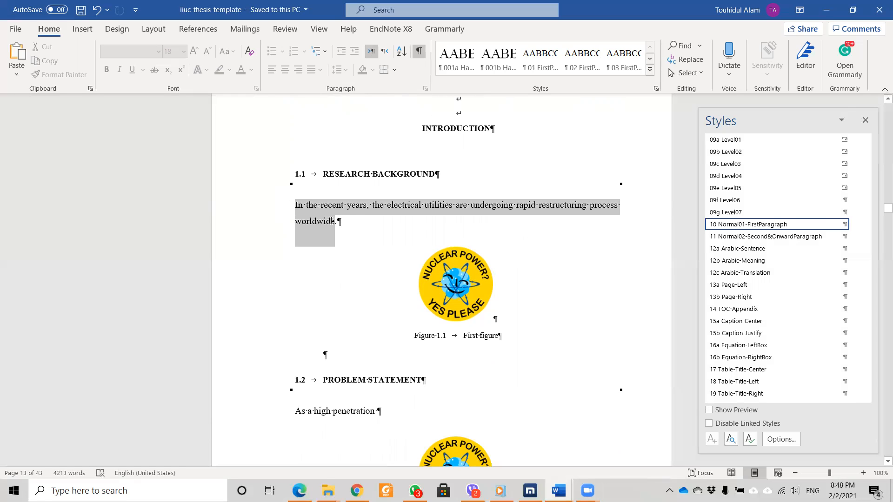
pyautogui.rightClick(297, 205)
pyautogui.click(359, 264)
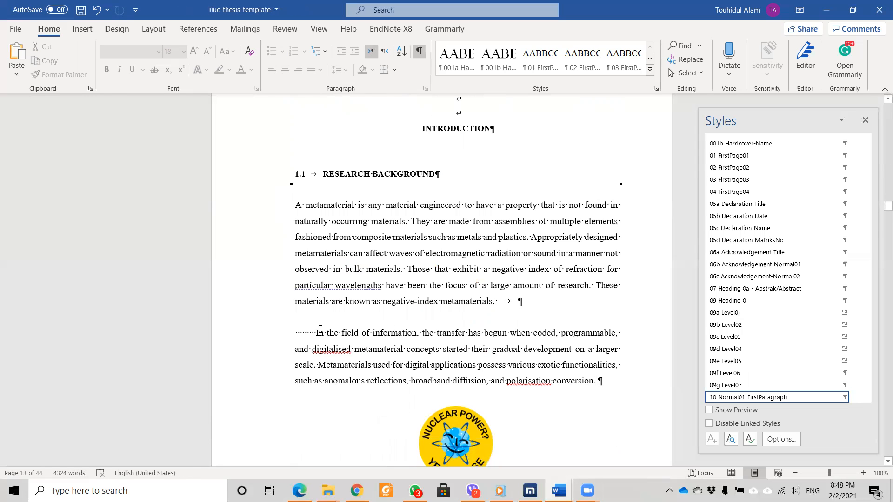
# Remove the leading spaces before the 'In the field of information…' paragraph.
pyautogui.press('BackSpace')
pyautogui.press('BackSpace')
pyautogui.press('BackSpace')
pyautogui.press('BackSpace')
pyautogui.press('BackSpace')
pyautogui.press('BackSpace')
pyautogui.press('BackSpace')
pyautogui.press('BackSpace')
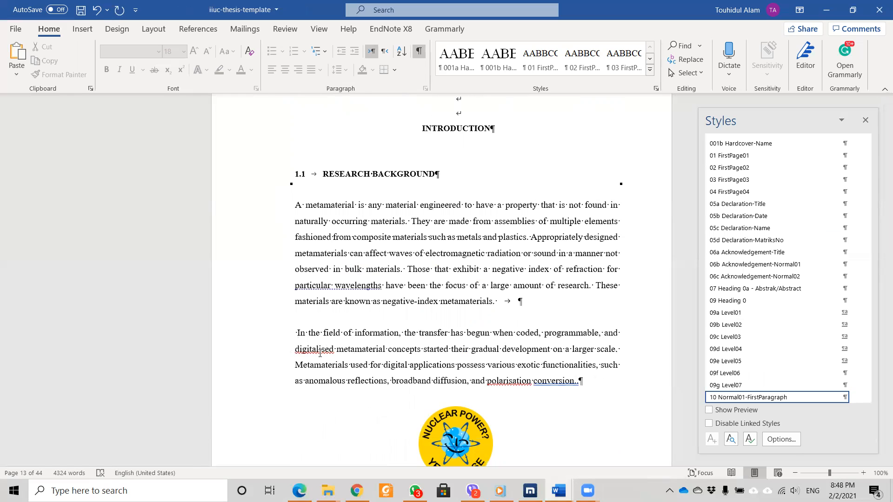
pyautogui.scroll(-1, 473, 231)
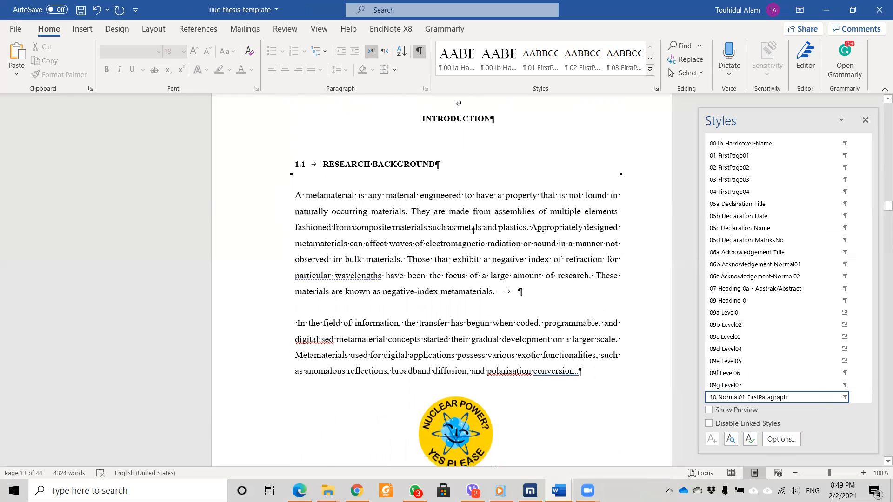
pyautogui.scroll(-1, 473, 231)
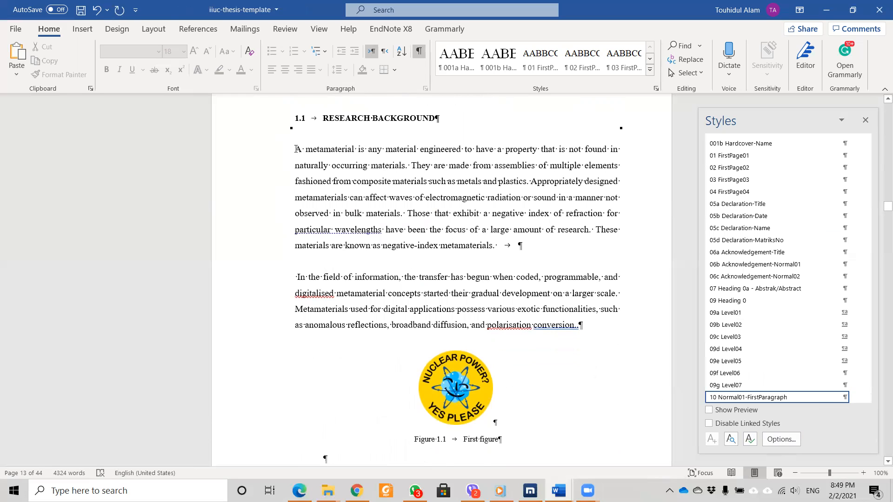
pyautogui.scroll(-1, 300, 153)
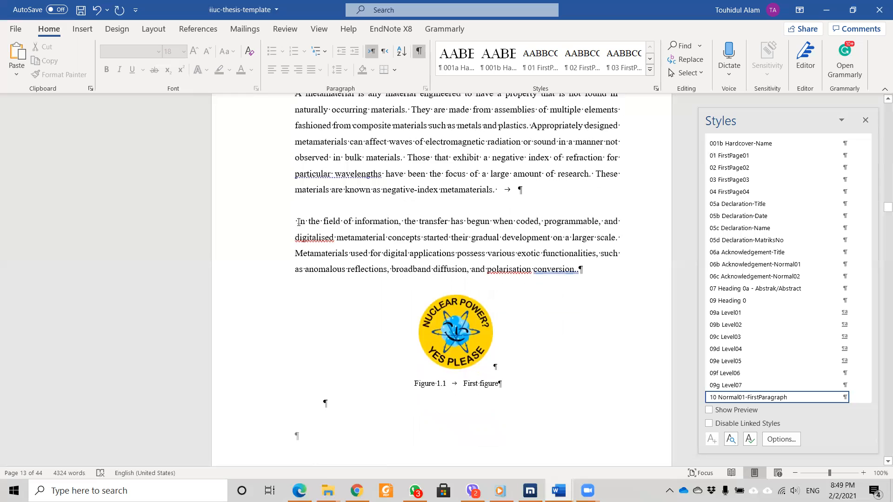
pyautogui.press('BackSpace')
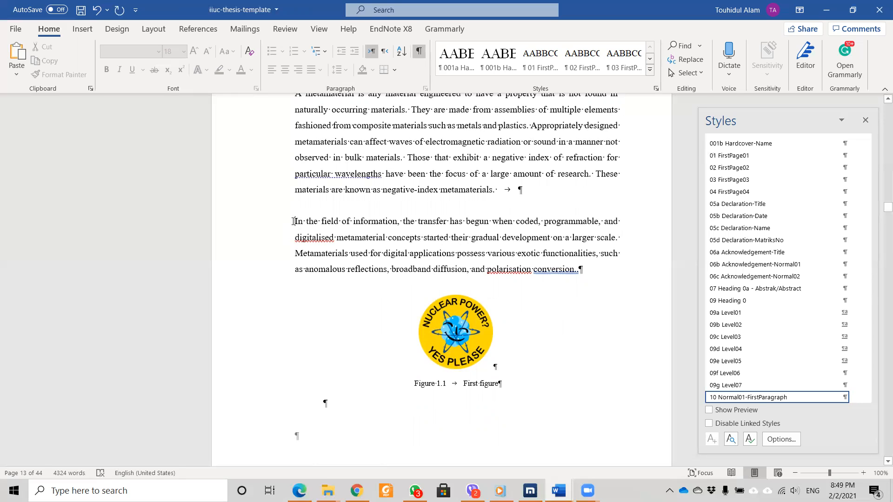
# Apply the Normal02-Second&OnwardParagraph style to the second metamaterial paragraph.
pyautogui.scroll(-1, 786, 383)
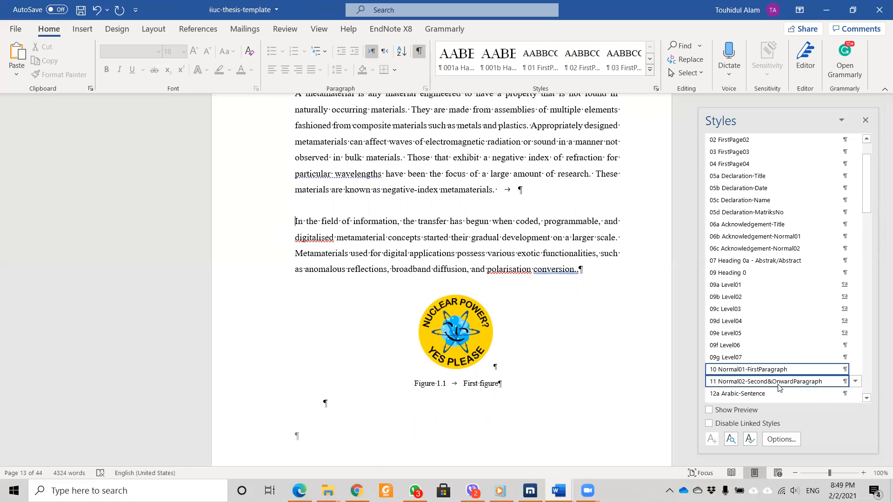
pyautogui.click(781, 383)
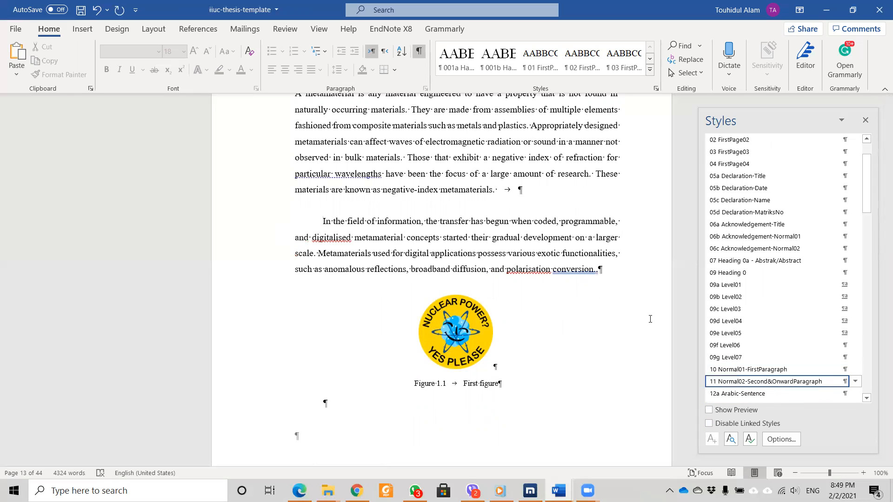
pyautogui.scroll(3, 333, 275)
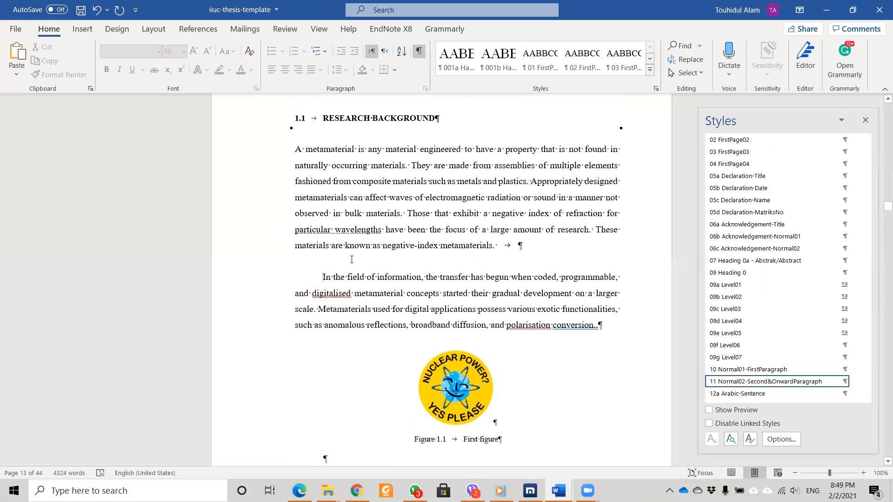
pyautogui.scroll(-4, 352, 260)
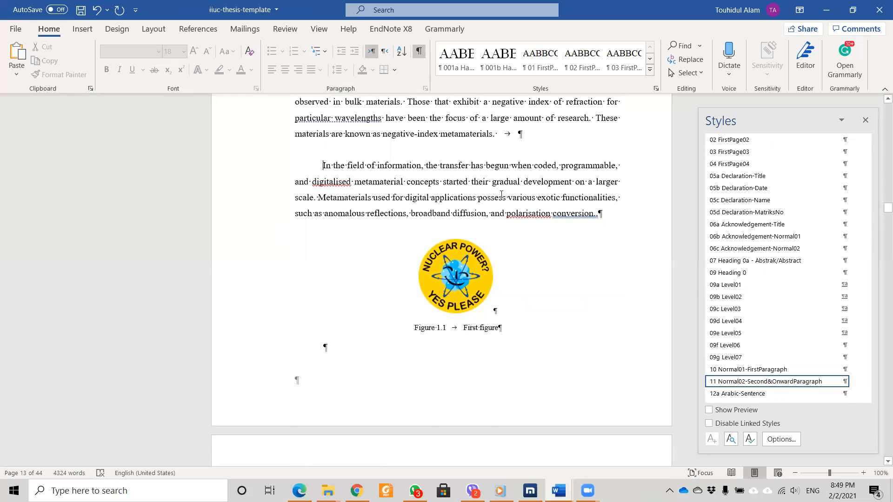
pyautogui.scroll(-1, 502, 195)
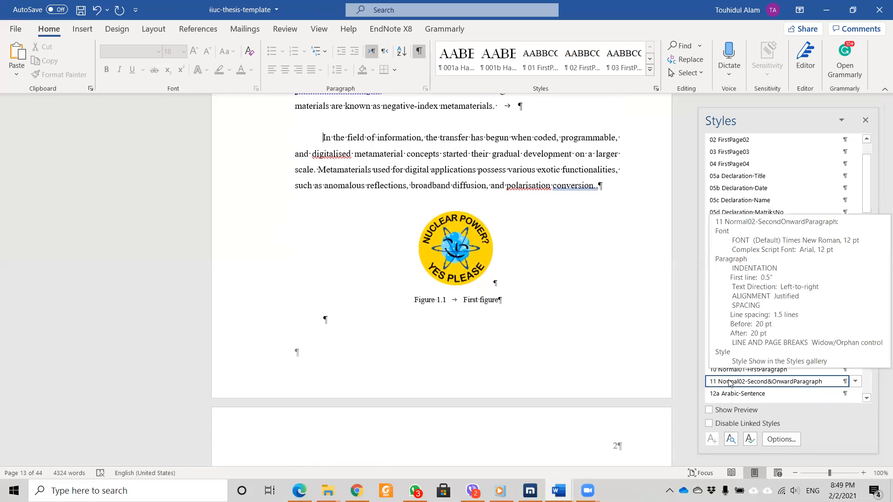
# End the paragraph after 'conversion' with a single period and add empty lines below it.
pyautogui.press('BackSpace')
pyautogui.press('BackSpace')
pyautogui.write('.')
pyautogui.press('Return')
pyautogui.press('Return')
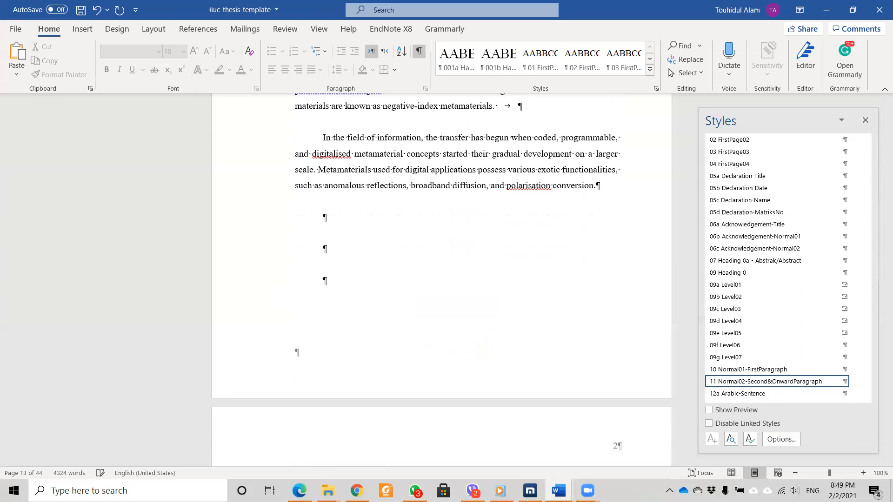
pyautogui.scroll(-7, 613, 190)
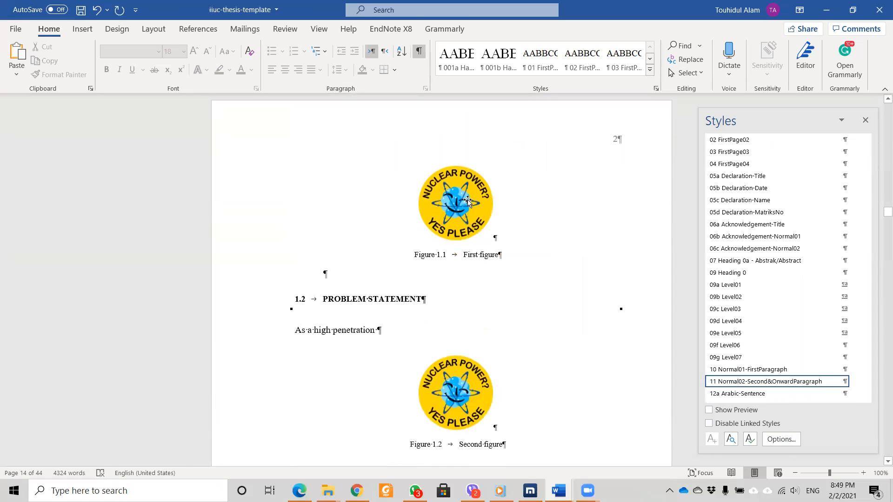
# Delete the sample Figure 1.1, 1.2 and 1.3 caption lines beneath the Chapter I images.
pyautogui.click(463, 200)
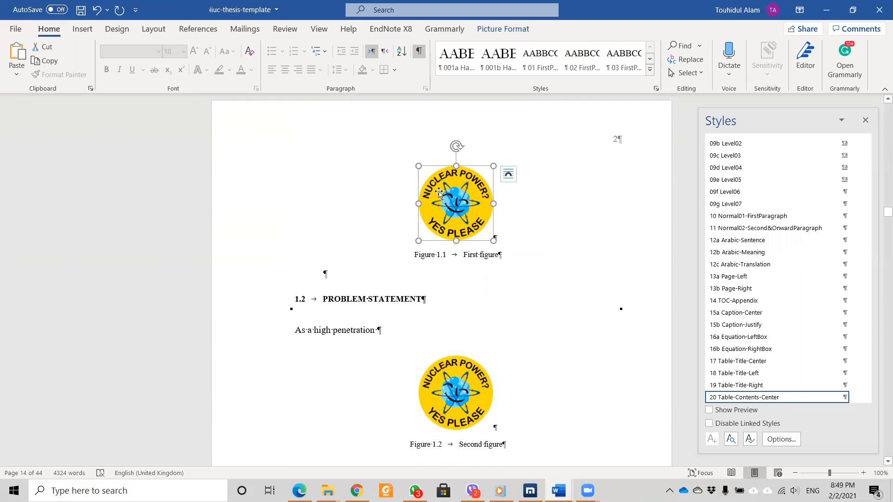
pyautogui.moveTo(508, 256); pyautogui.dragTo(420, 258)
pyautogui.press('Delete')
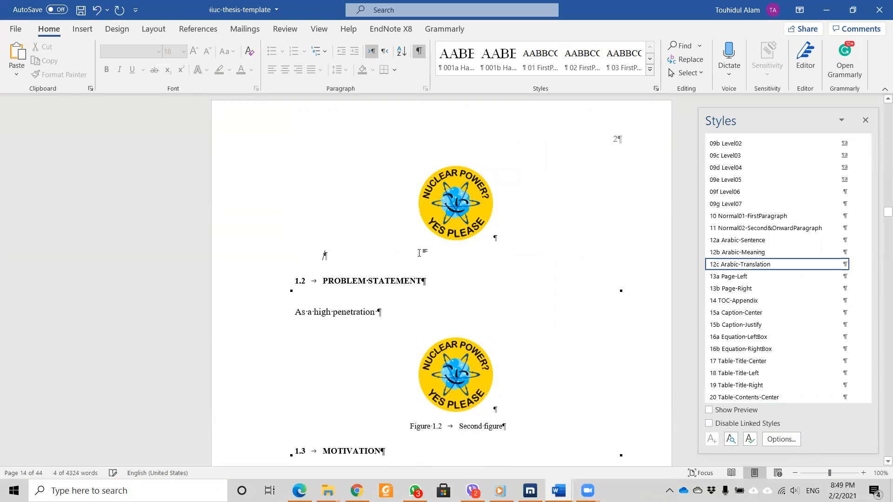
pyautogui.scroll(-3, 503, 309)
pyautogui.moveTo(503, 314); pyautogui.dragTo(410, 314)
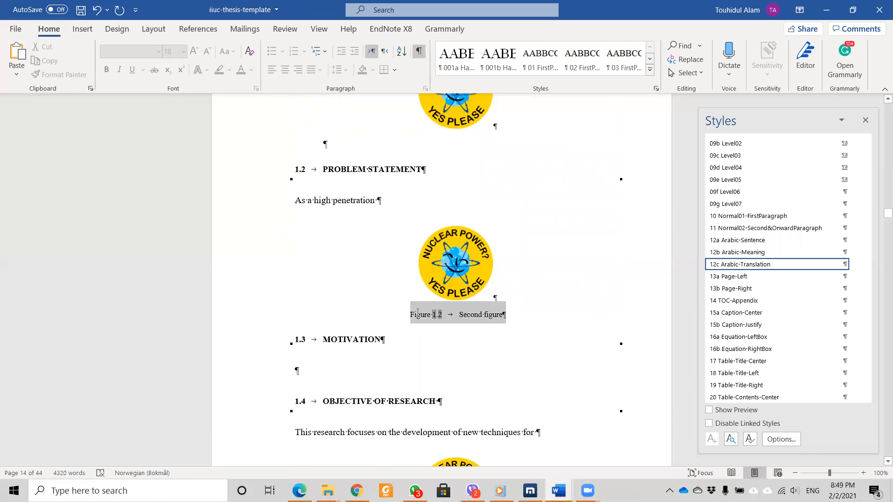
pyautogui.press('Delete')
pyautogui.scroll(-3, 504, 390)
pyautogui.moveTo(503, 390); pyautogui.dragTo(409, 390)
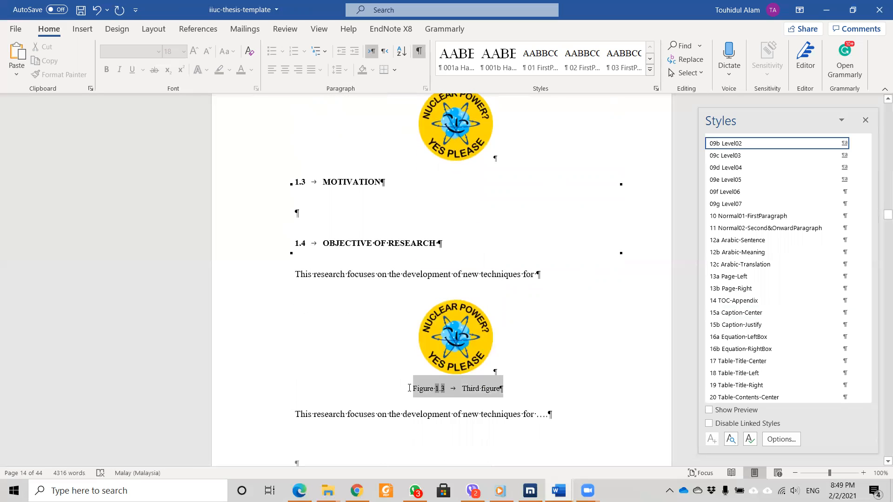
pyautogui.press('Delete')
# Add an empty centred line directly below the first figure image.
pyautogui.scroll(-6, 449, 359)
pyautogui.scroll(10, 449, 359)
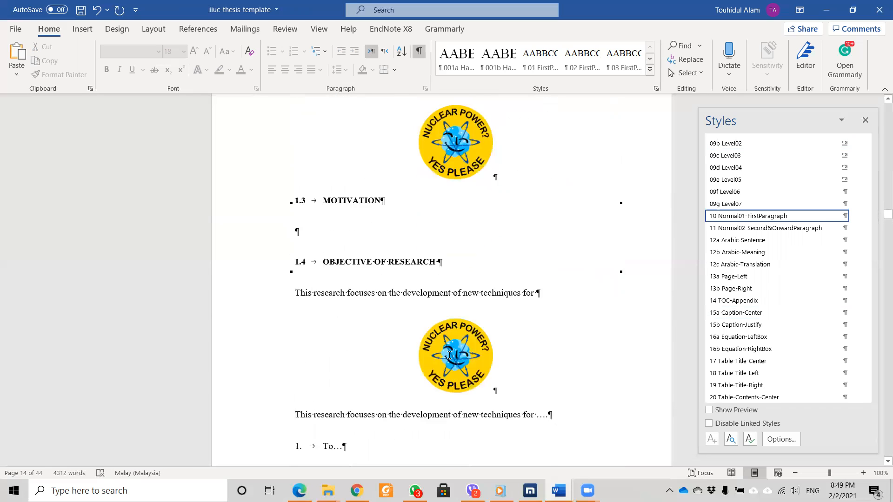
pyautogui.scroll(7, 450, 330)
pyautogui.scroll(6, 450, 330)
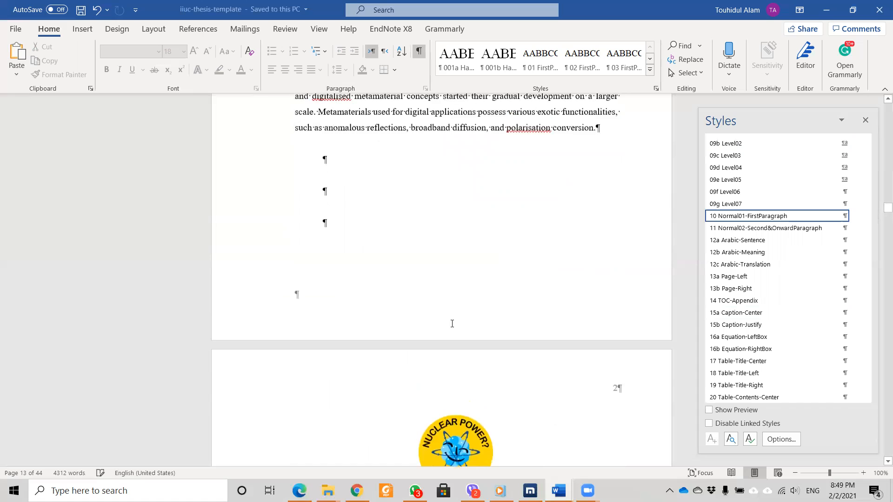
pyautogui.scroll(-7, 458, 313)
pyautogui.click(458, 312)
pyautogui.press('Right')
pyautogui.press('Return')
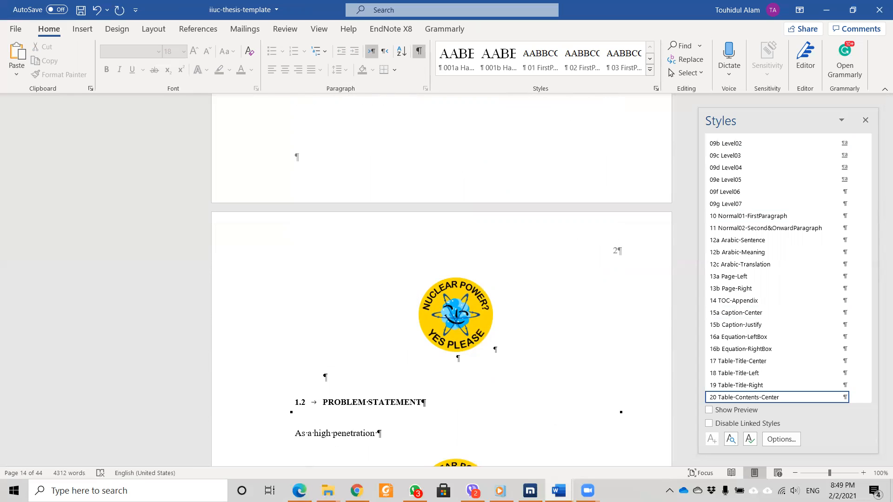
# Start a caption for the first image with the Figure label, proposing Figure 1.1.
pyautogui.click(212, 31)
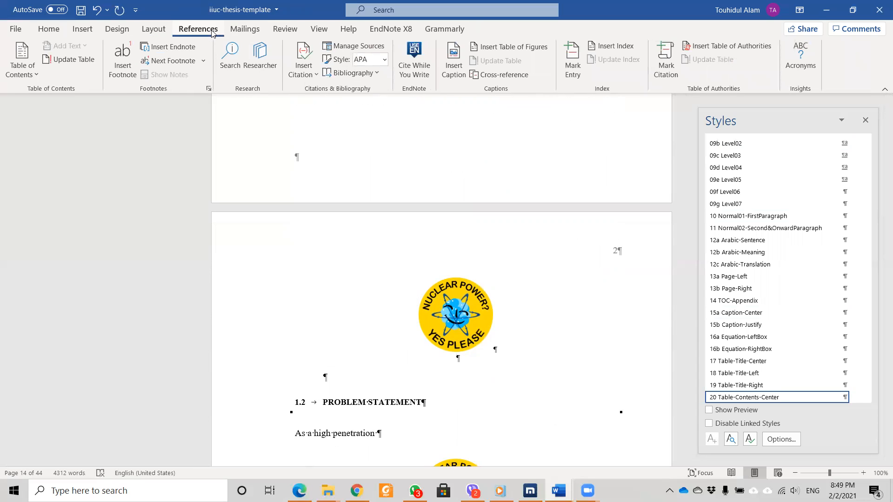
pyautogui.click(455, 57)
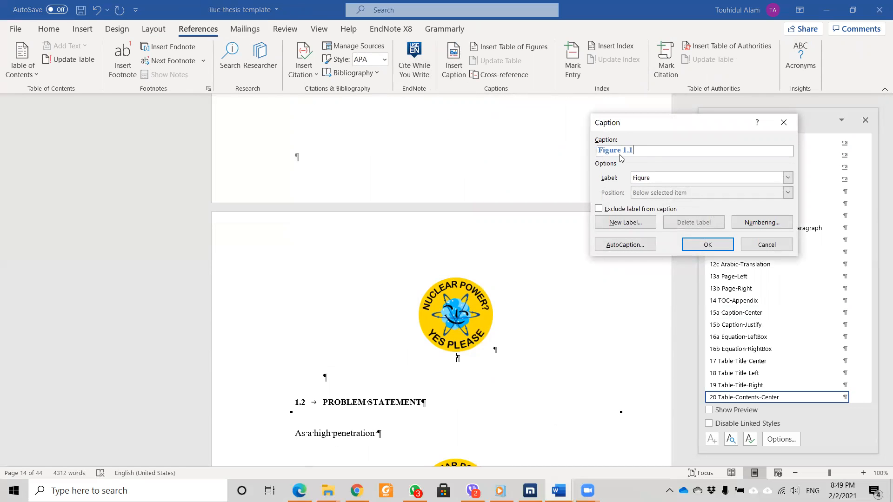
pyautogui.click(660, 179)
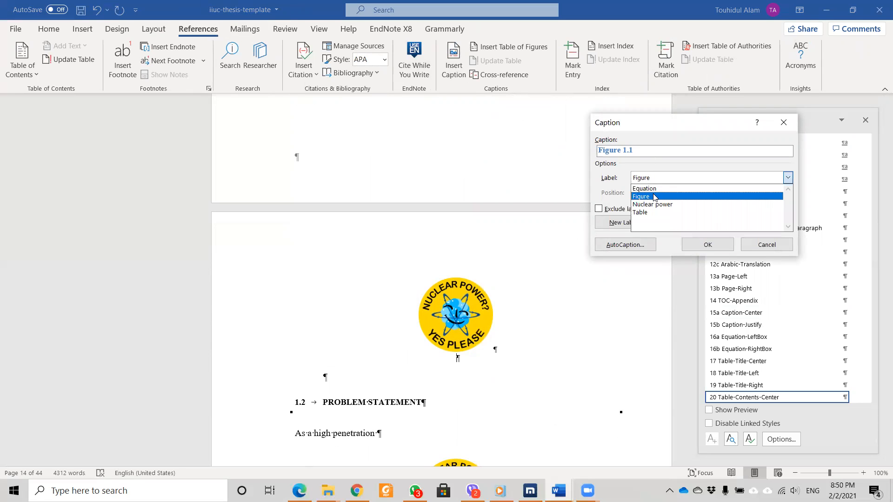
pyautogui.click(654, 197)
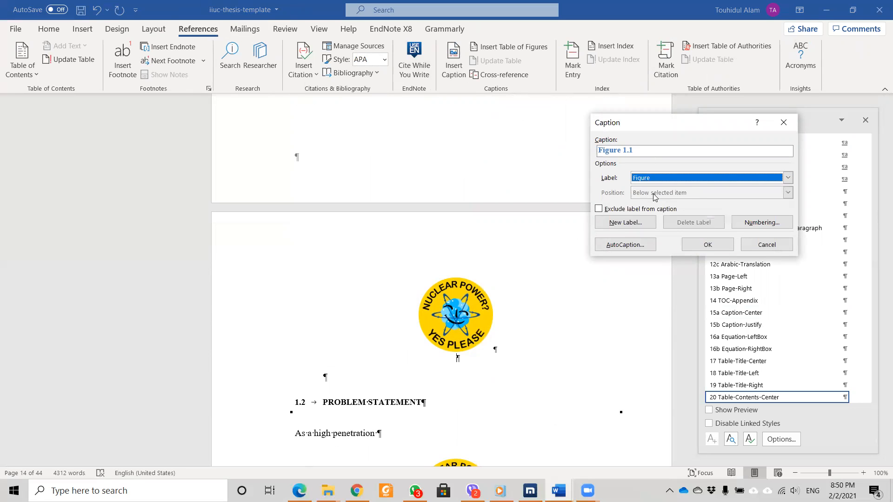